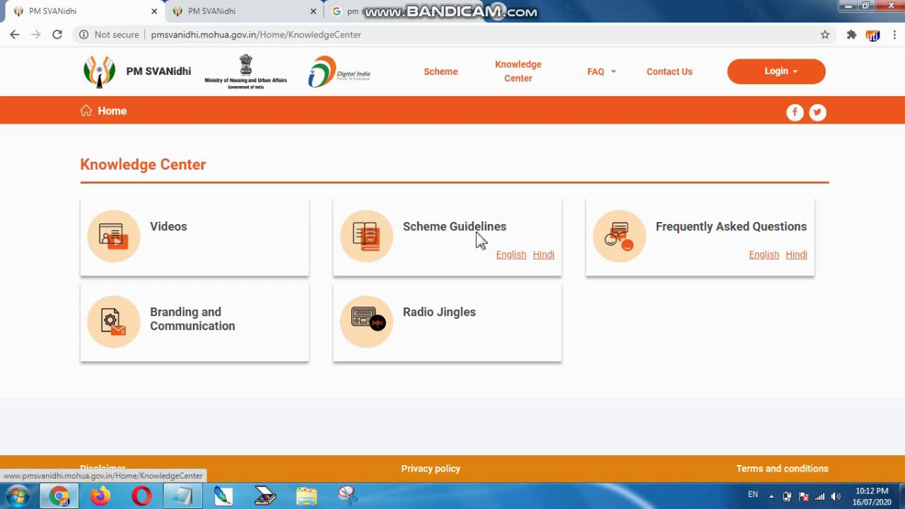
Open the Knowledge Center's Videos page and look through the PM SVANidhi videos listed there
click(168, 237)
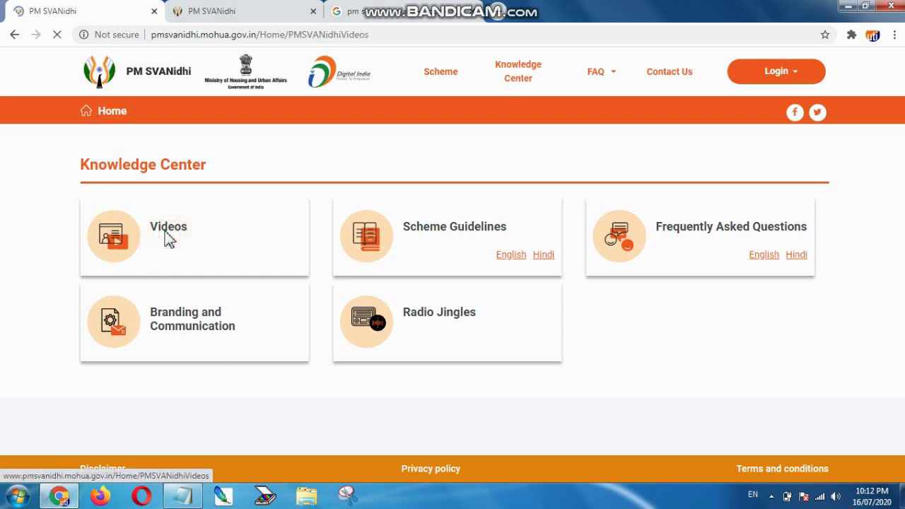
scroll(535, 268, down, 3)
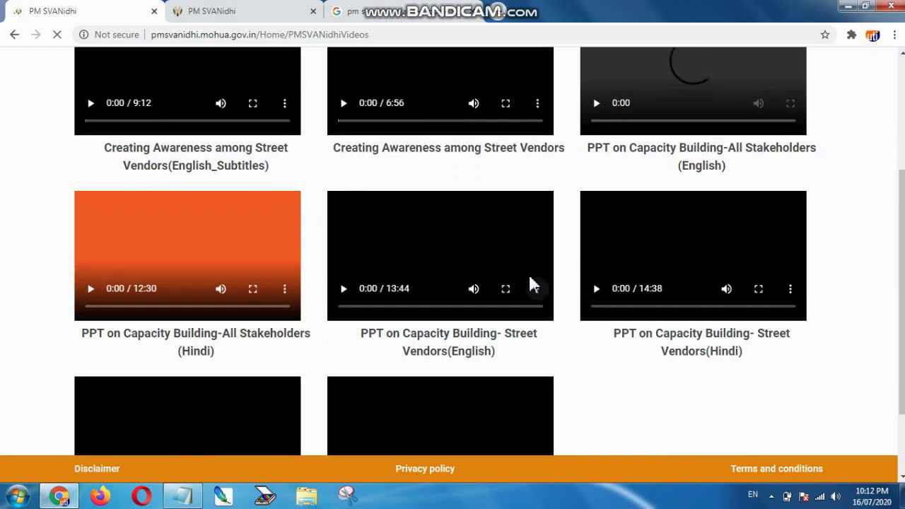
scroll(366, 234, down, 2)
scroll(318, 218, up, 4)
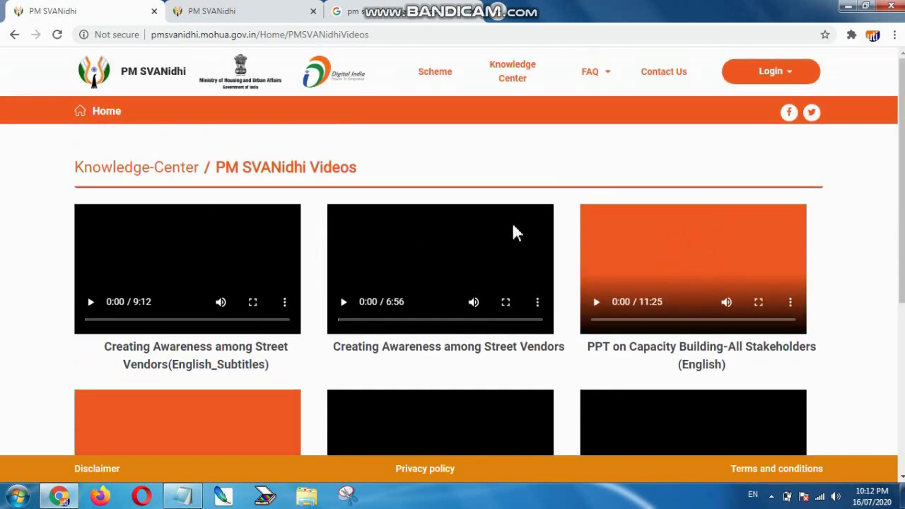
scroll(514, 234, down, 3)
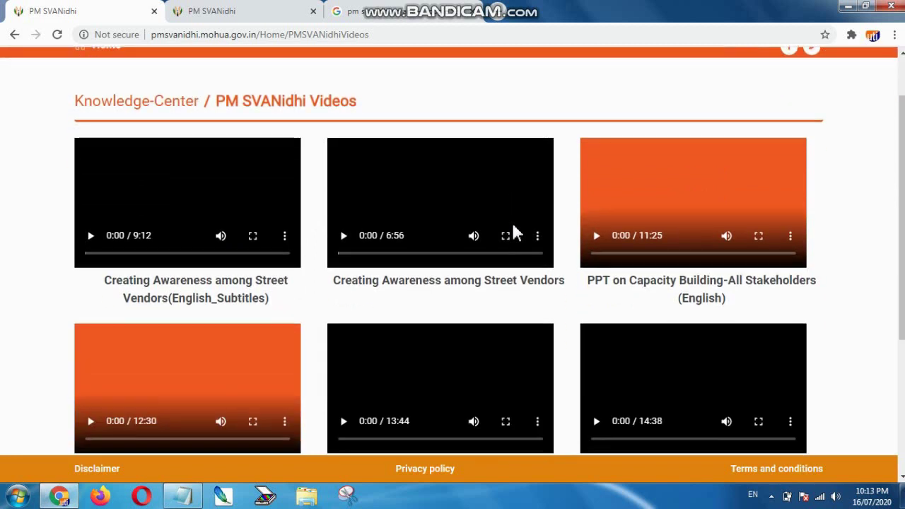
scroll(514, 233, up, 4)
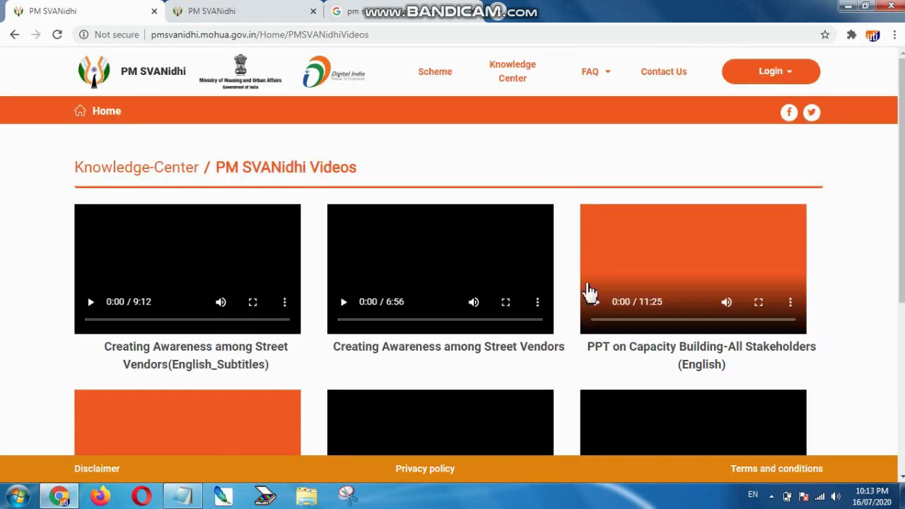
scroll(498, 329, down, 1)
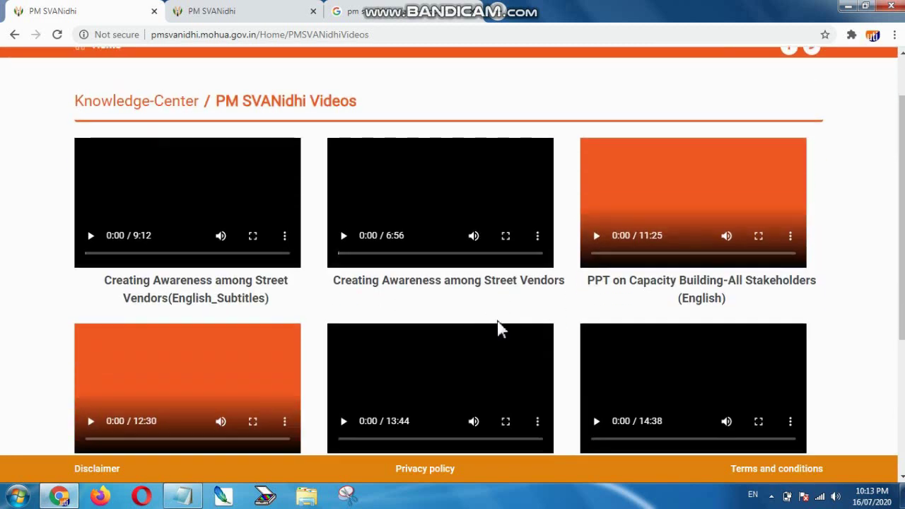
scroll(500, 322, up, 1)
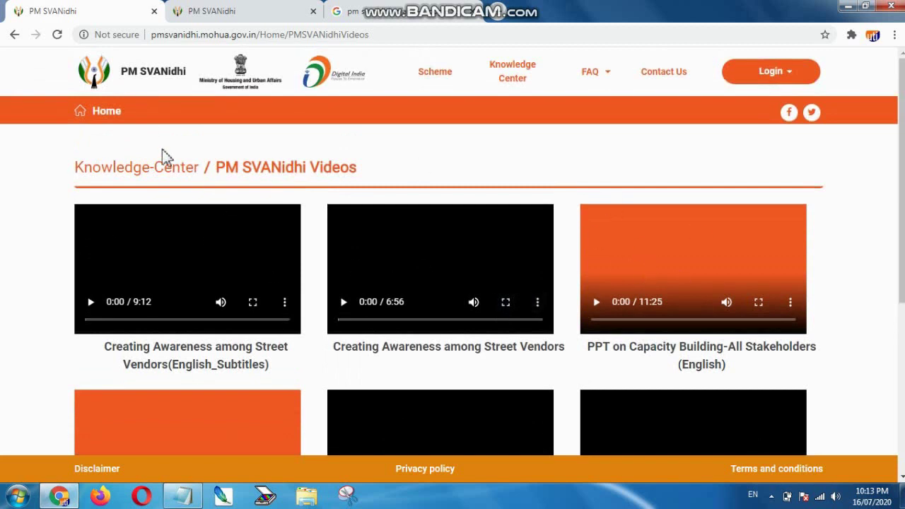
Return to the PM SVANidhi home page and start applying for a loan
click(107, 115)
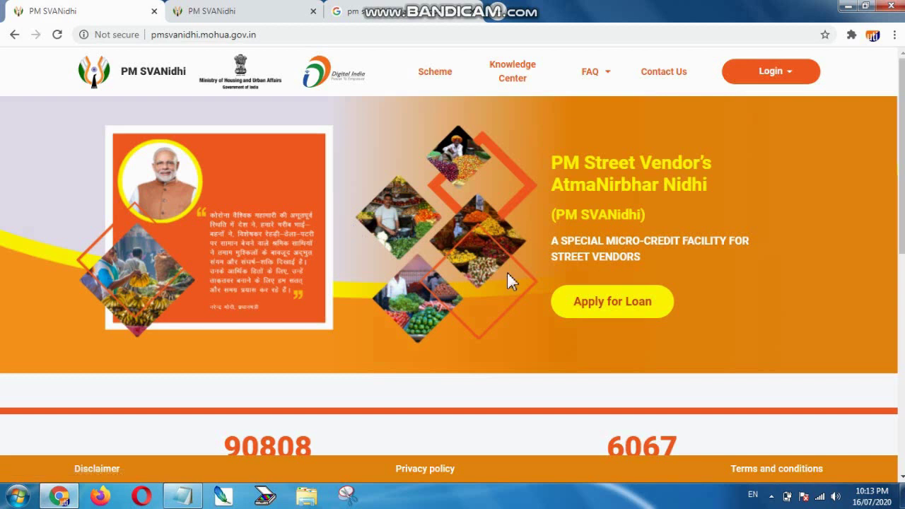
scroll(495, 290, down, 1)
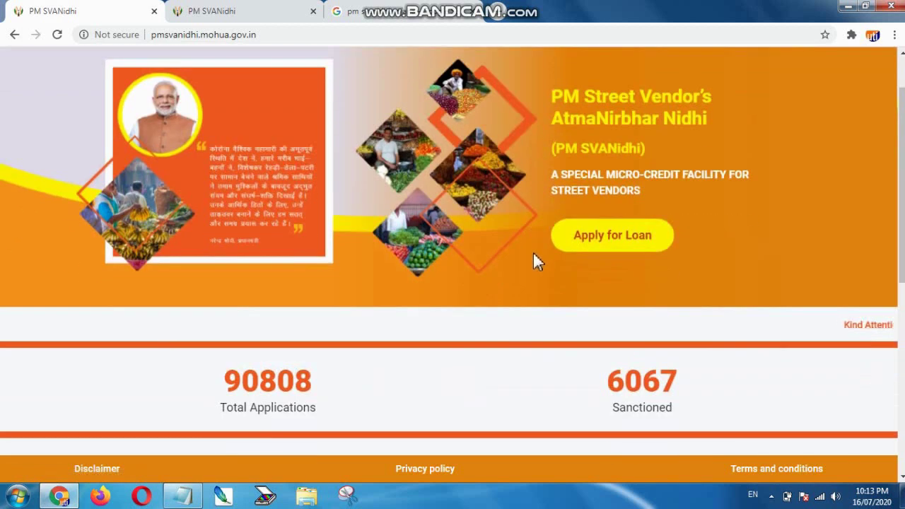
click(613, 237)
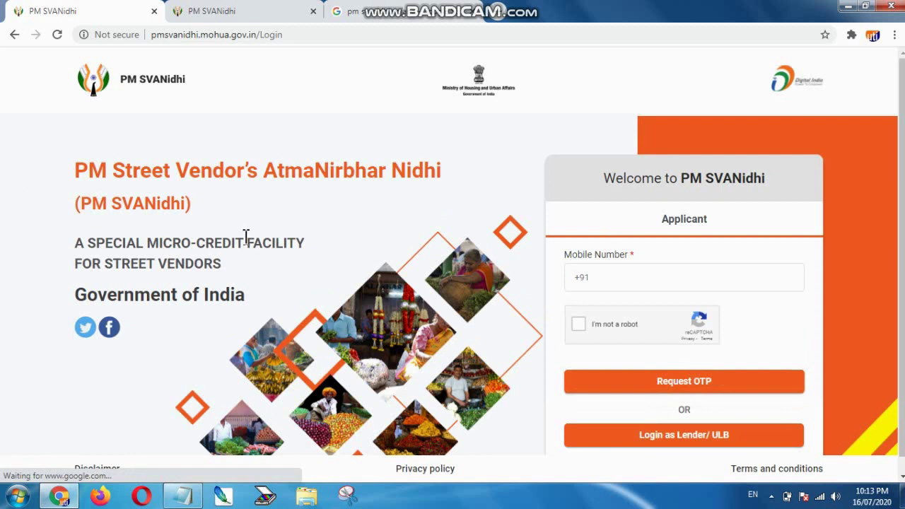
Enter the applicant's mobile number and start the "I'm not a robot" check
click(626, 281)
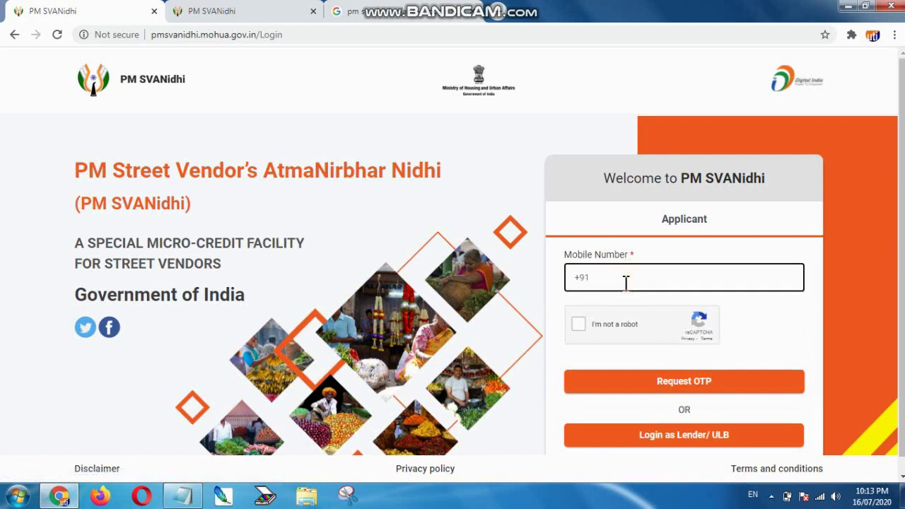
text(947)
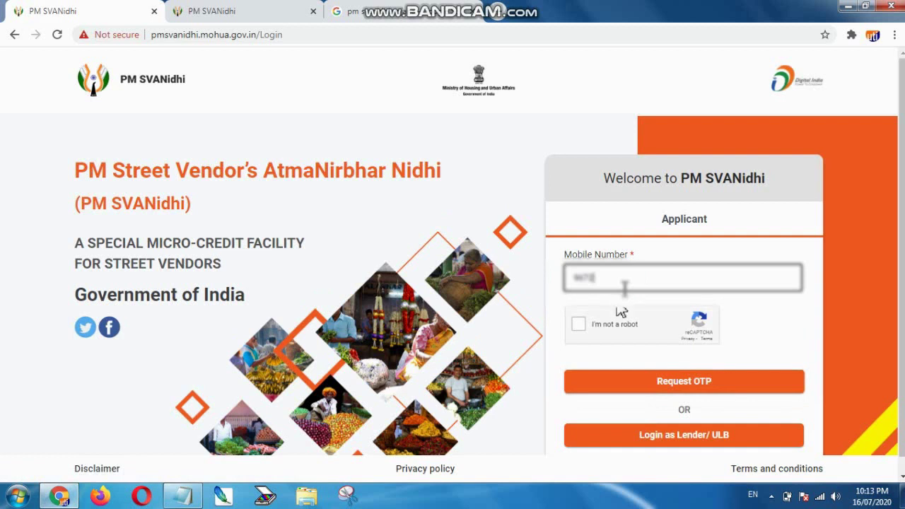
click(579, 325)
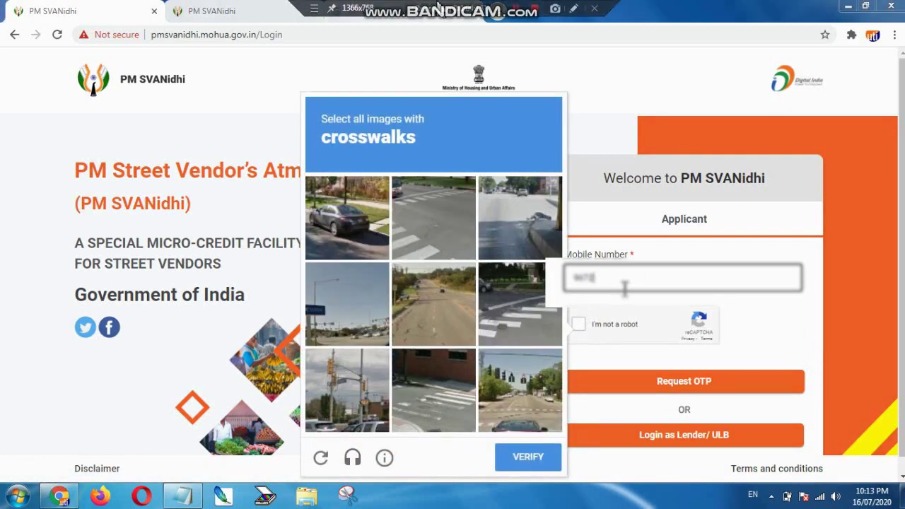
click(576, 10)
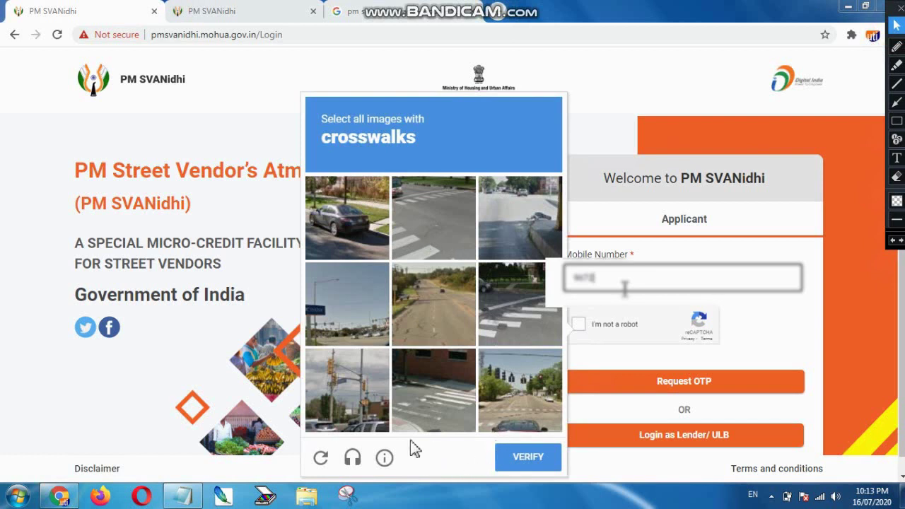
Load a different reCAPTCHA challenge, choose the squares containing traffic lights and submit them
click(319, 461)
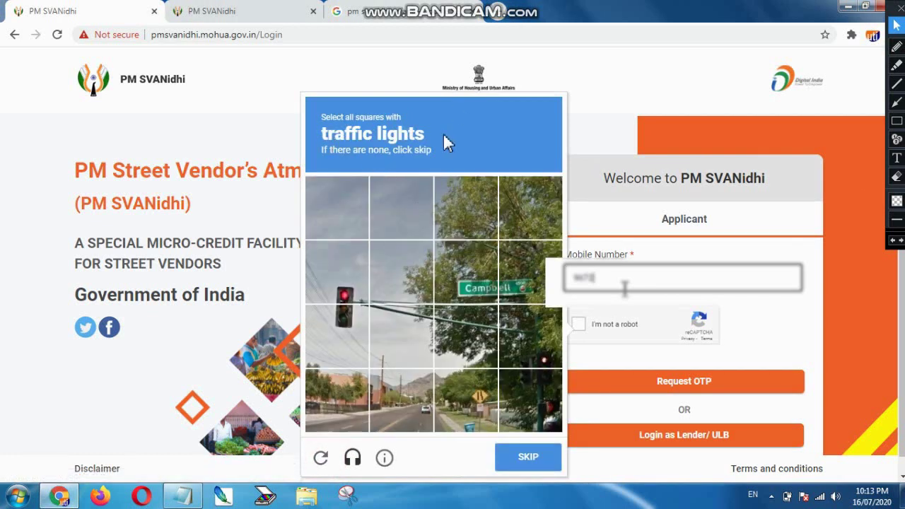
click(352, 338)
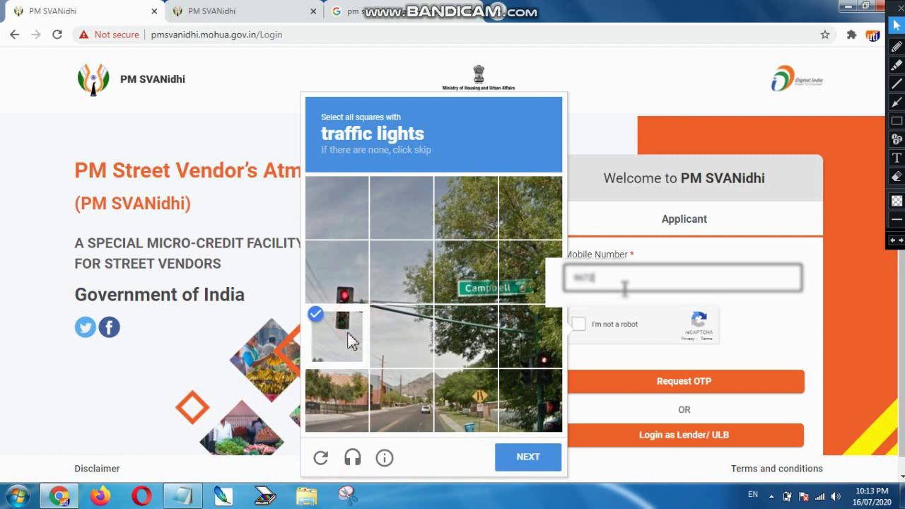
click(338, 280)
click(532, 399)
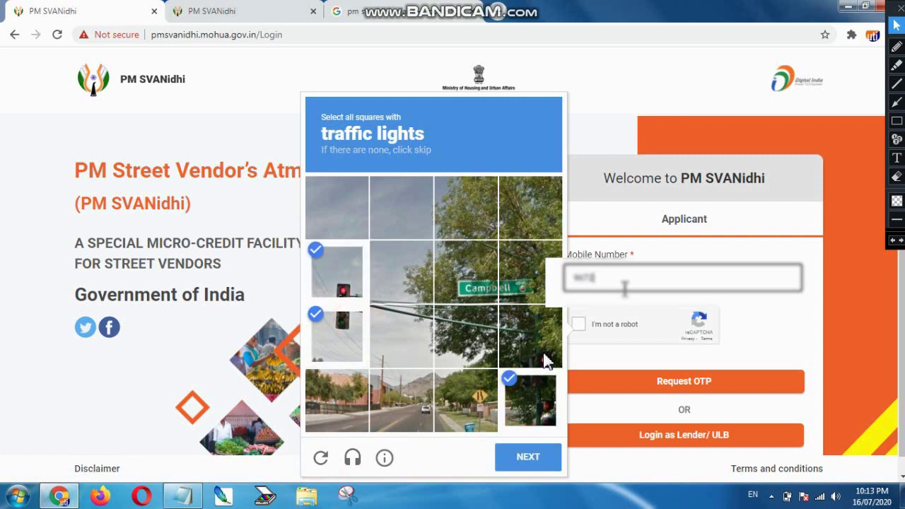
click(545, 361)
click(538, 458)
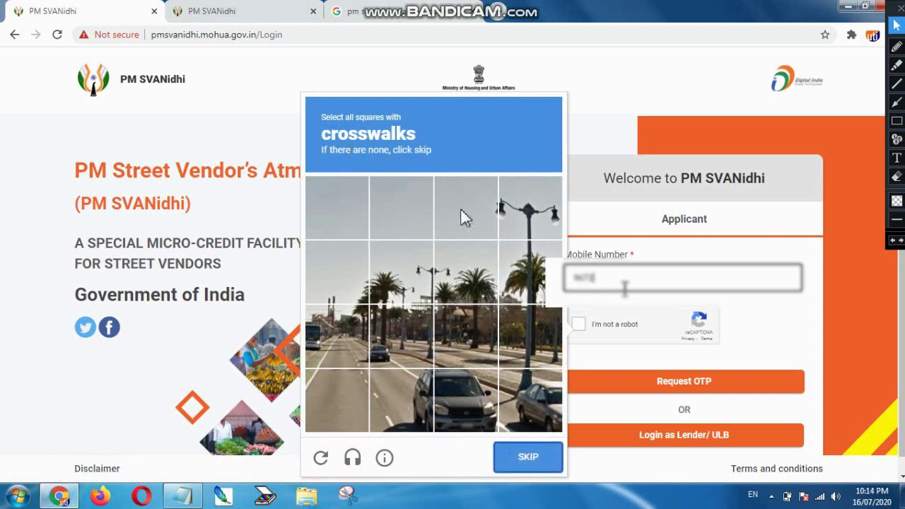
Choose the squares containing crosswalks and verify the reCAPTCHA challenge
click(338, 405)
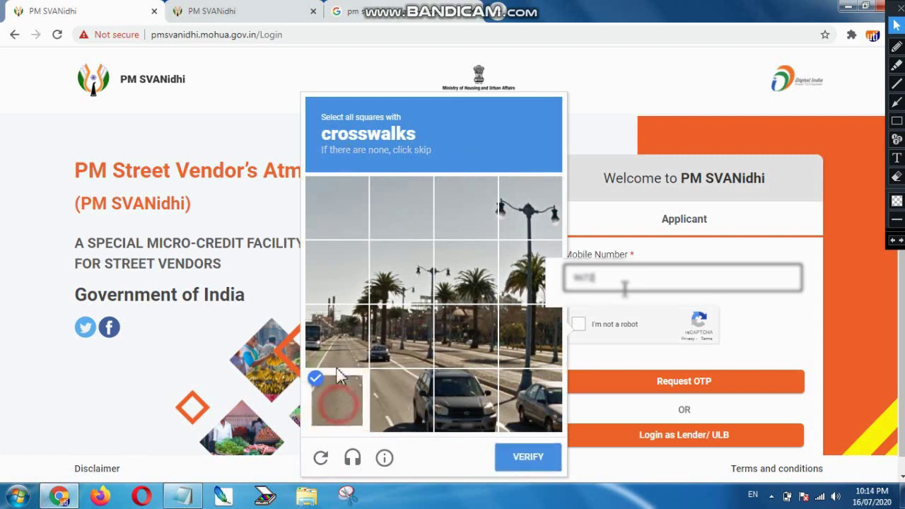
click(327, 345)
click(379, 402)
click(521, 457)
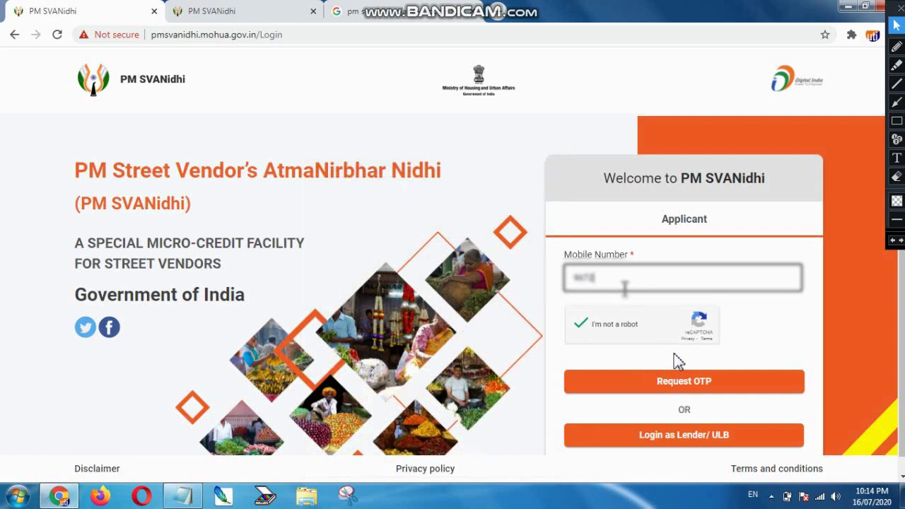
Request an OTP, enter the one-time password received on the mobile number and verify it
click(677, 393)
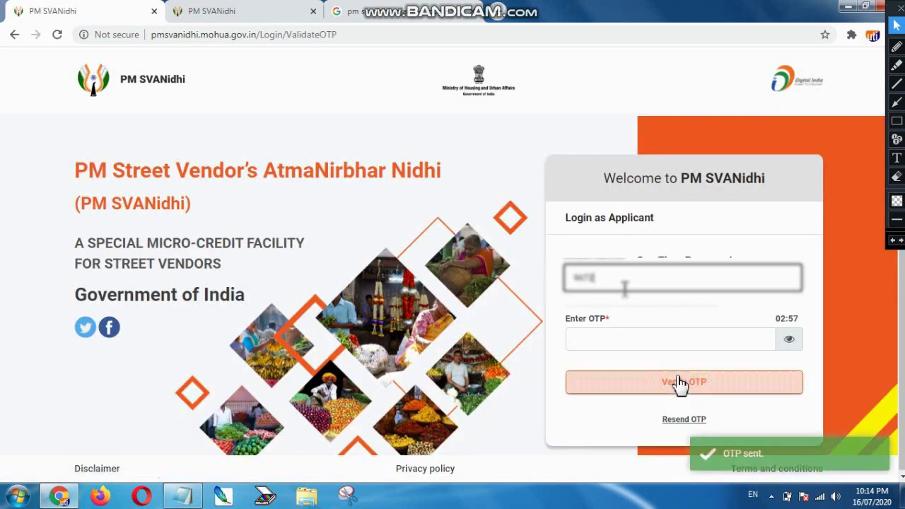
drag(568, 324, 620, 330)
click(606, 337)
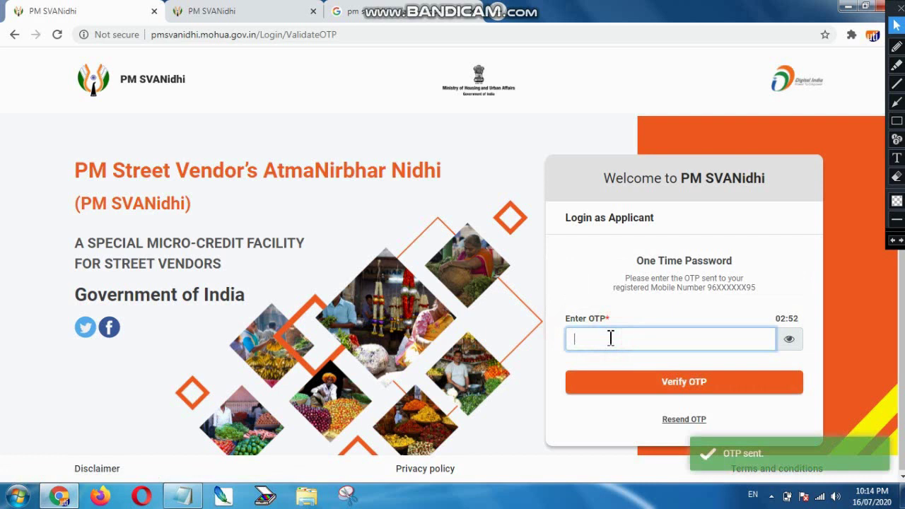
mouse_move(420, 13)
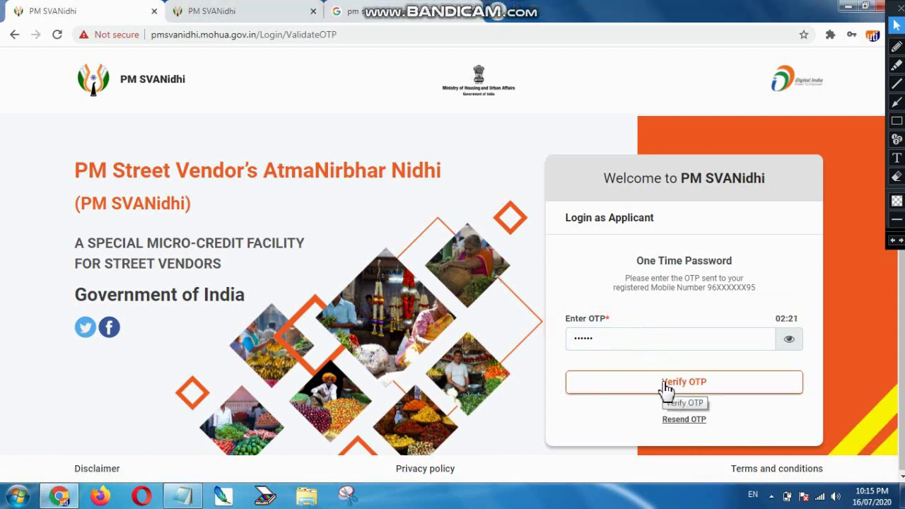
click(653, 384)
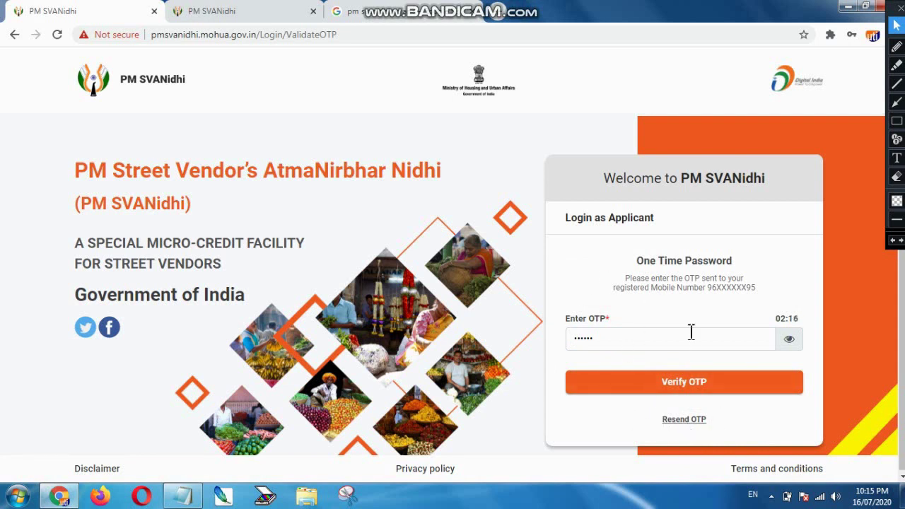
click(692, 390)
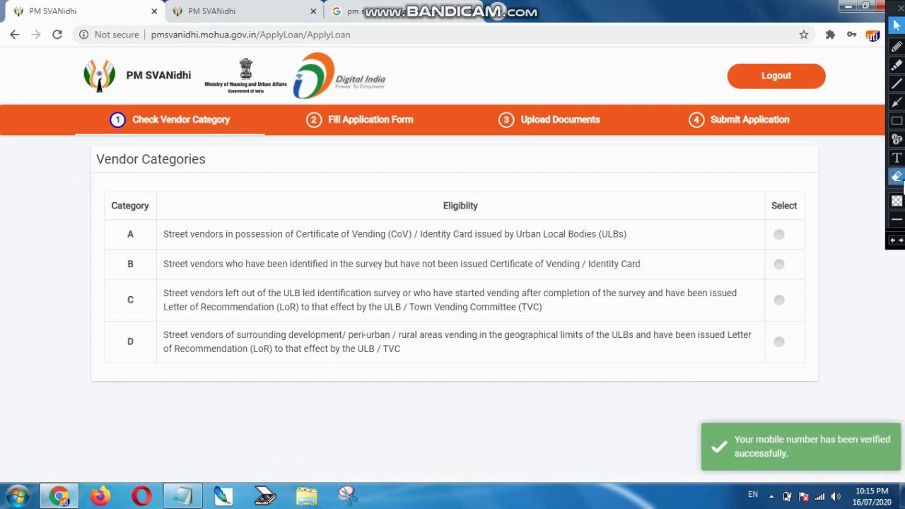
Outline category A's eligibility text, the words "Street vendors" and "ULBs", and its selection option with red rectangles
click(897, 120)
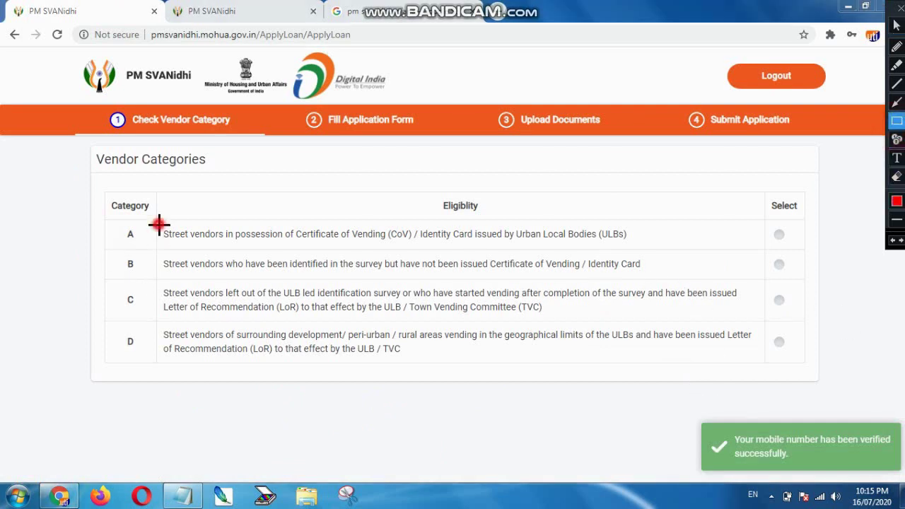
drag(159, 224, 228, 240)
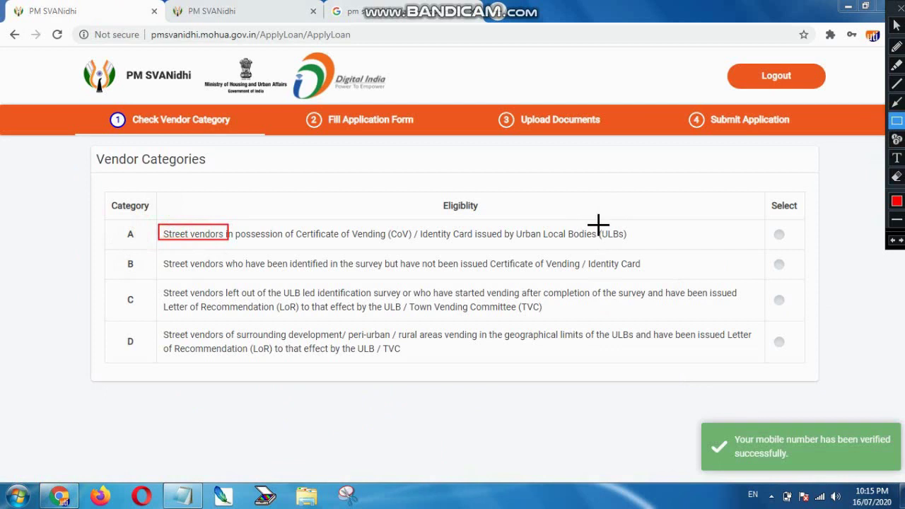
mouse_move(598, 225)
mouse_down()
mouse_move(610, 242)
mouse_move(626, 243)
mouse_up()
drag(650, 224, 155, 249)
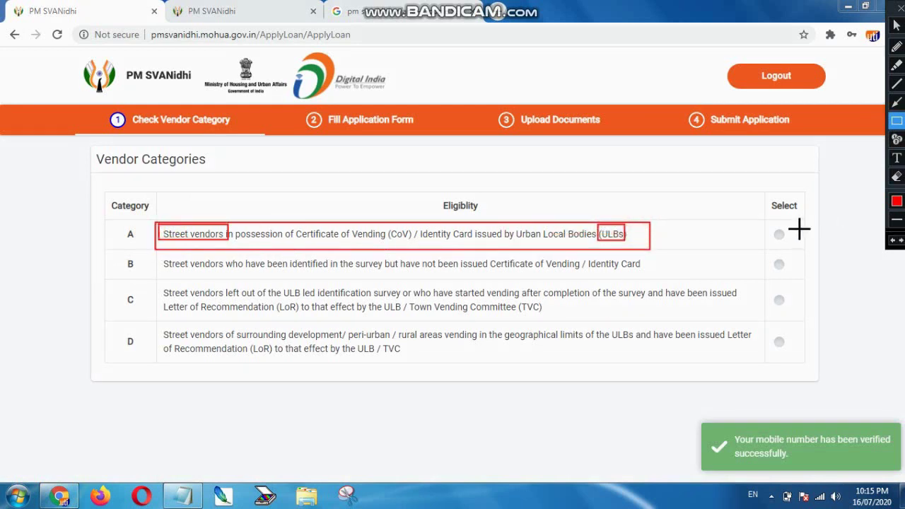
drag(771, 224, 789, 242)
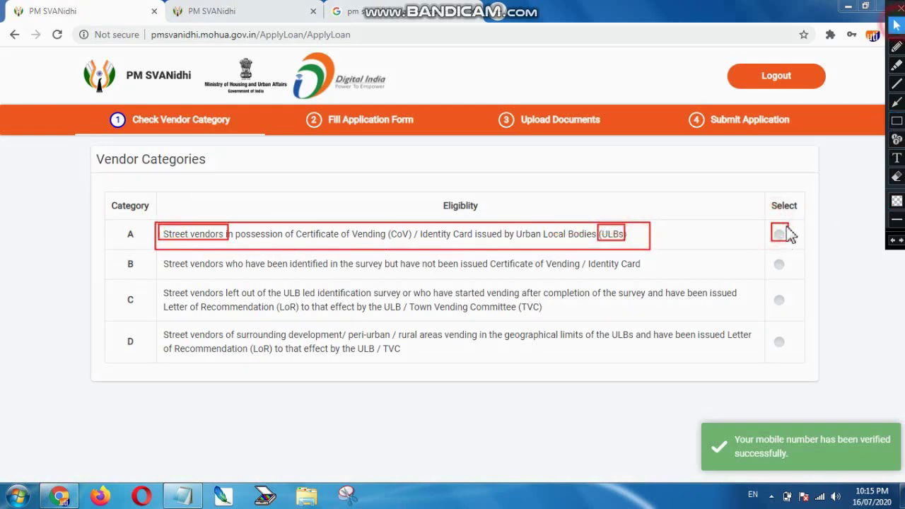
Select vendor category A and erase the red rectangle annotations from the screen
click(781, 234)
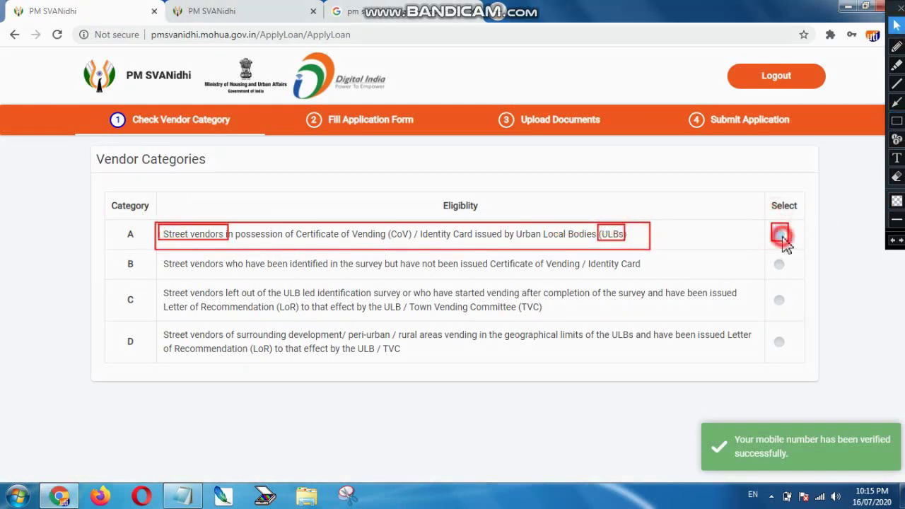
click(897, 178)
click(808, 283)
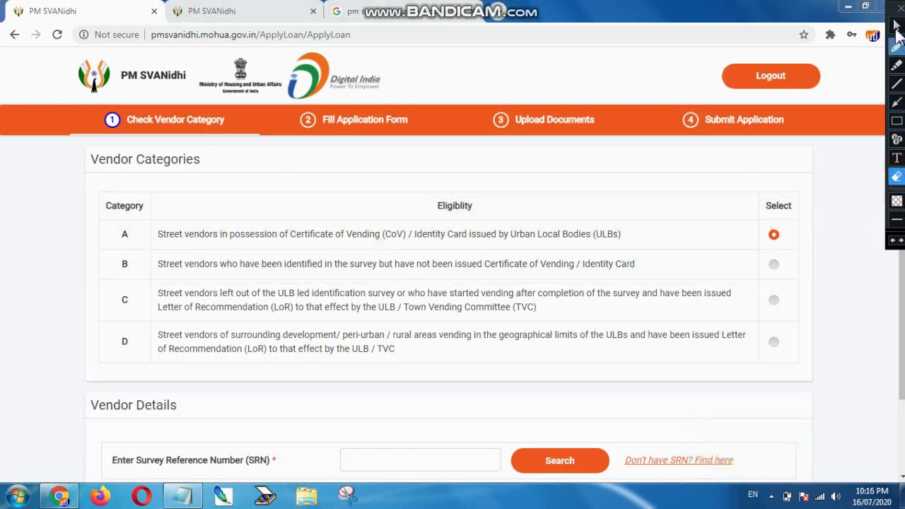
click(896, 27)
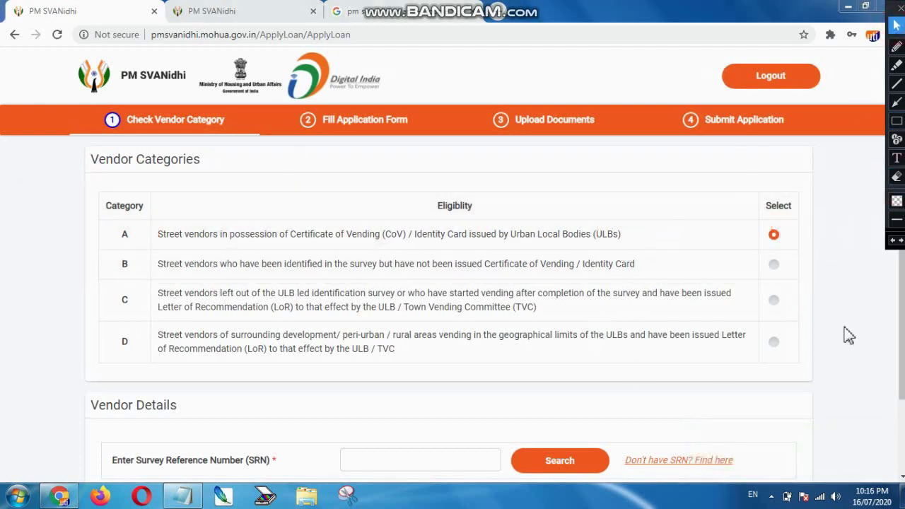
Select vendor category B, for vendors identified in the survey but not issued a Certificate of Vending or Identity Card
drag(234, 264, 266, 263)
drag(448, 263, 675, 277)
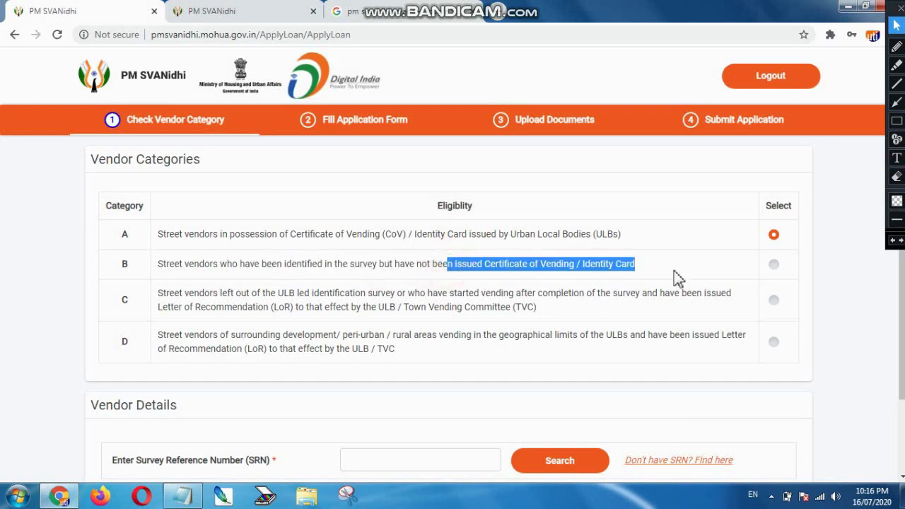
click(773, 265)
Review category C's eligibility text and select category C, for vendors left out of the ULB-led identification survey
scroll(794, 279, down, 1)
scroll(452, 266, down, 1)
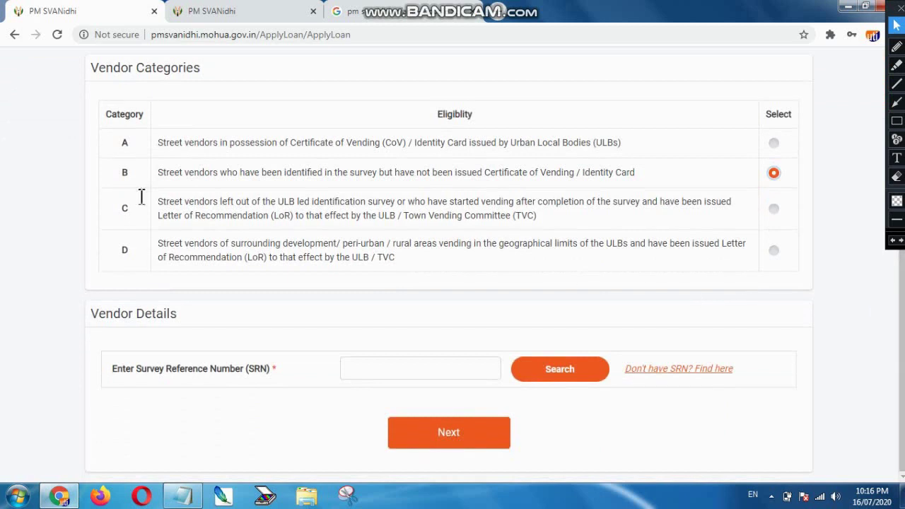
drag(163, 201, 191, 205)
click(196, 204)
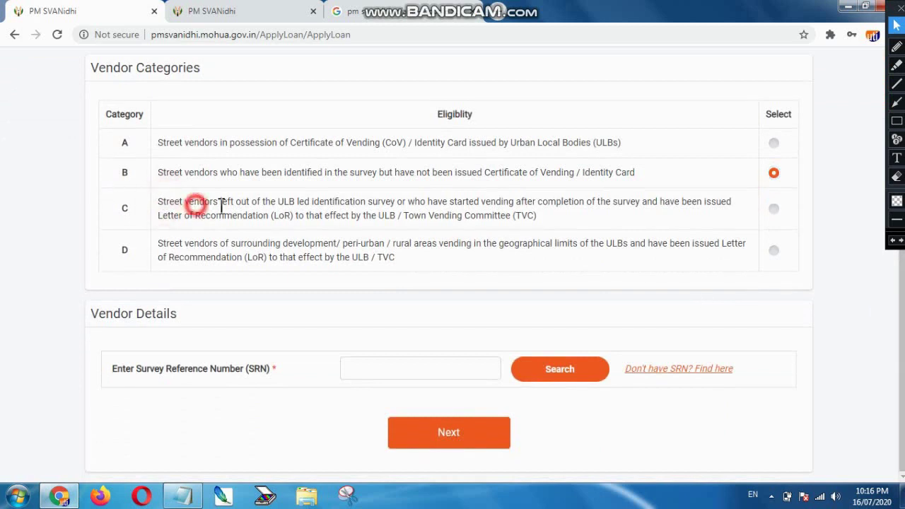
drag(411, 210, 302, 213)
click(452, 215)
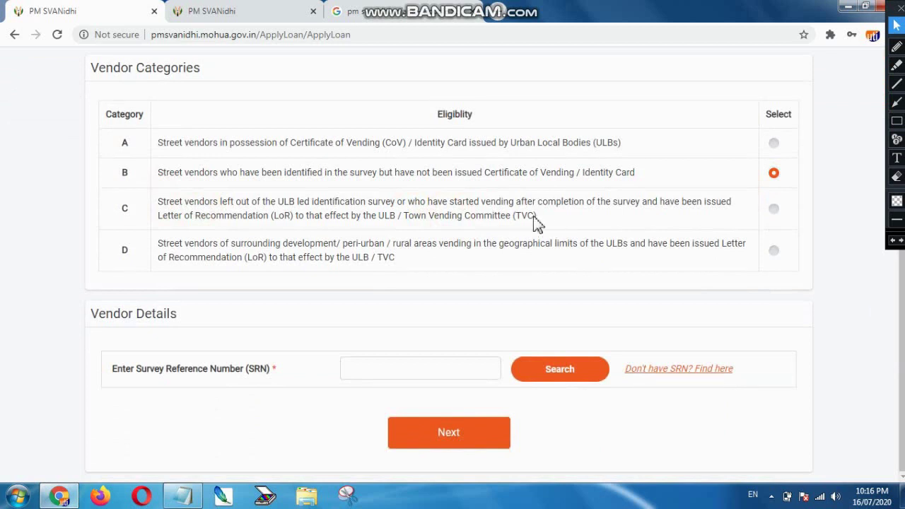
drag(413, 204, 538, 215)
click(774, 208)
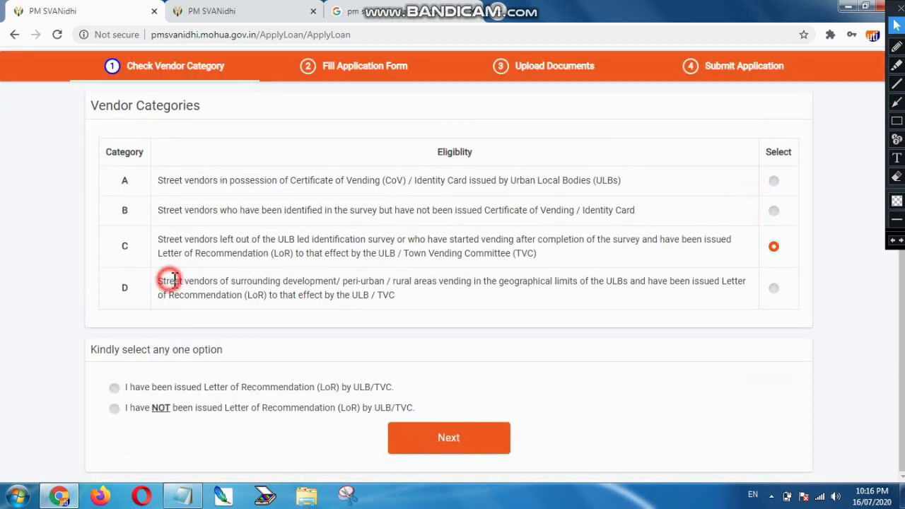
Highlight category D's eligibility wording on surrounding peri-urban and rural areas and select vendor category D
drag(170, 281, 439, 286)
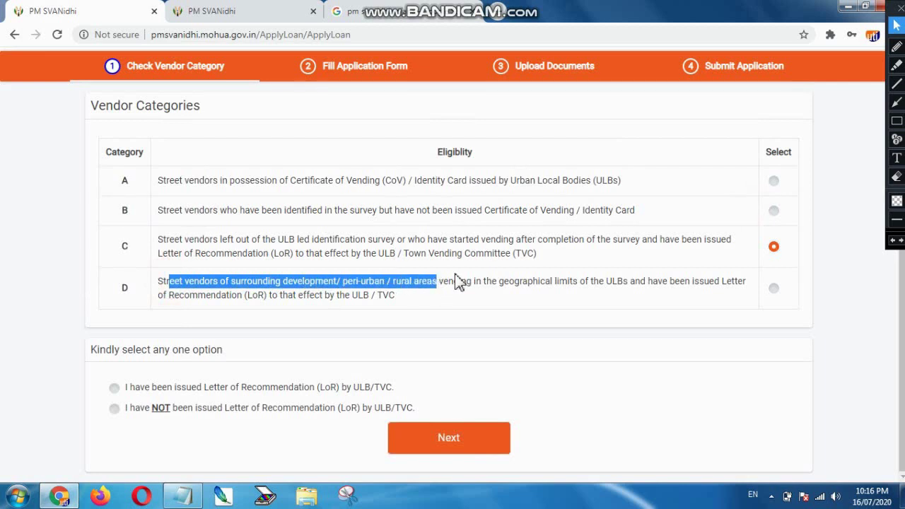
click(421, 291)
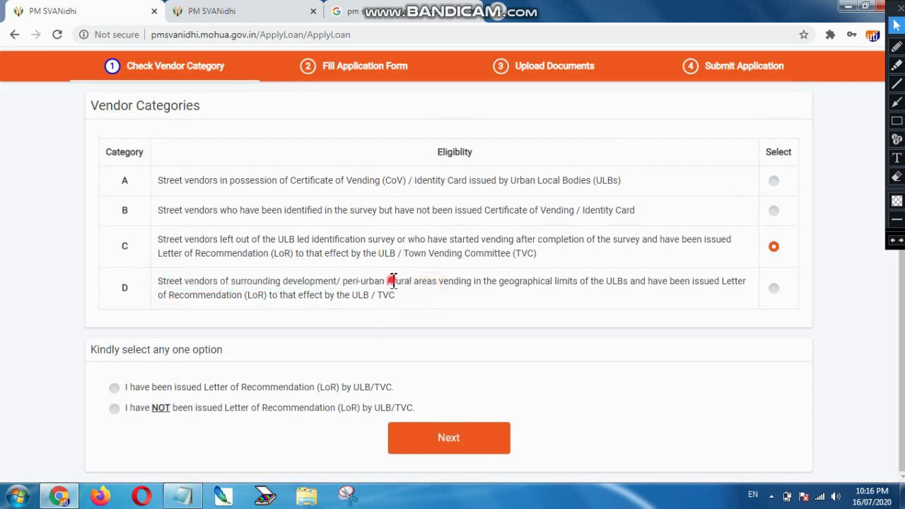
drag(393, 281, 540, 281)
click(545, 277)
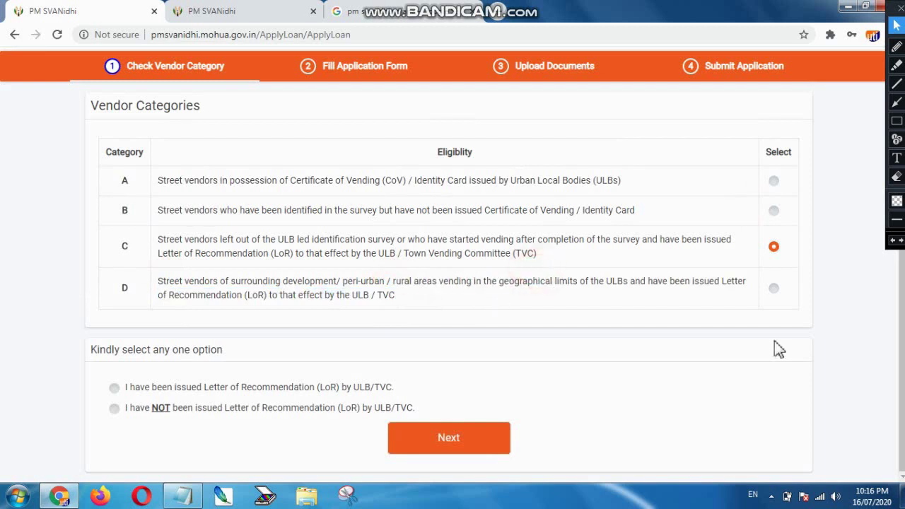
click(774, 289)
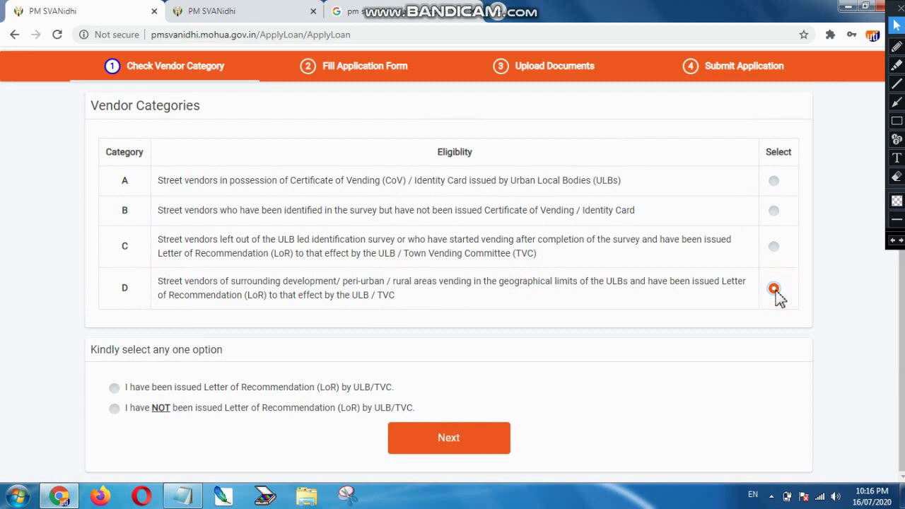
Switch back to category C with the Letter of Recommendation issued by ULB/TVC, and open its file upload chooser without attaching anything
click(773, 248)
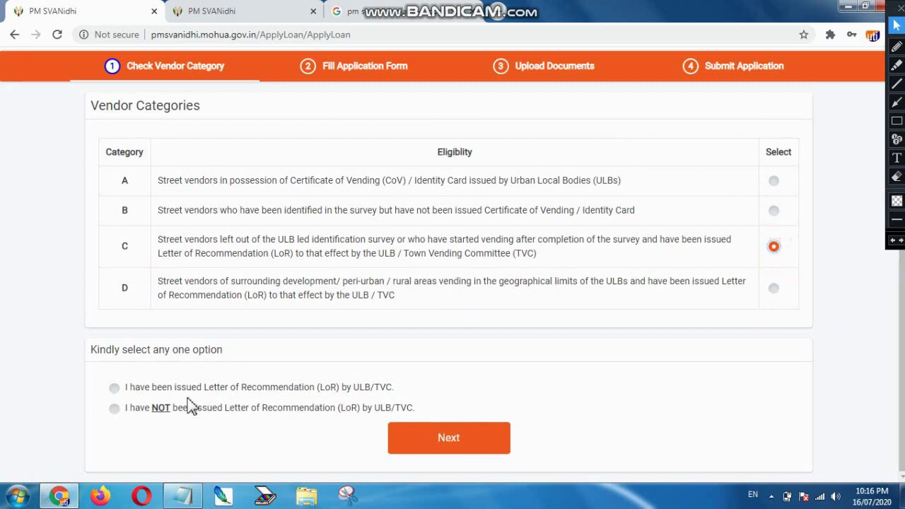
drag(126, 394, 379, 393)
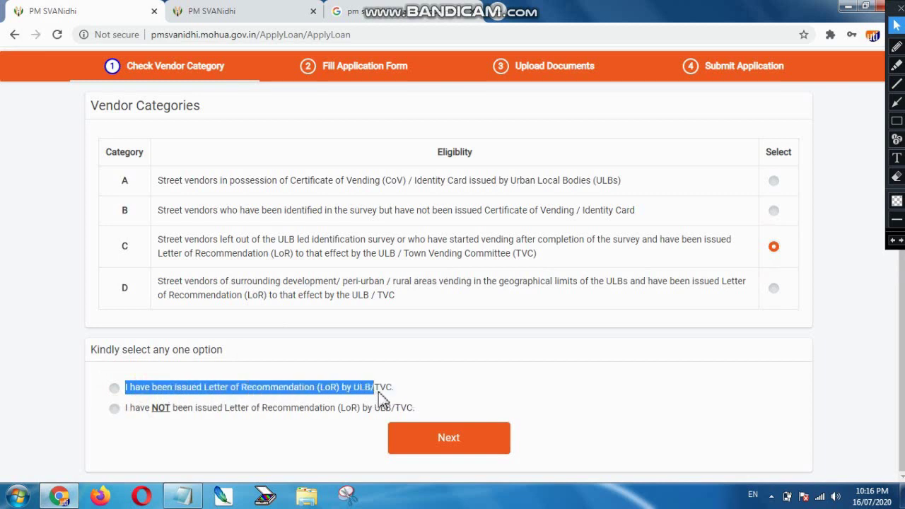
click(389, 391)
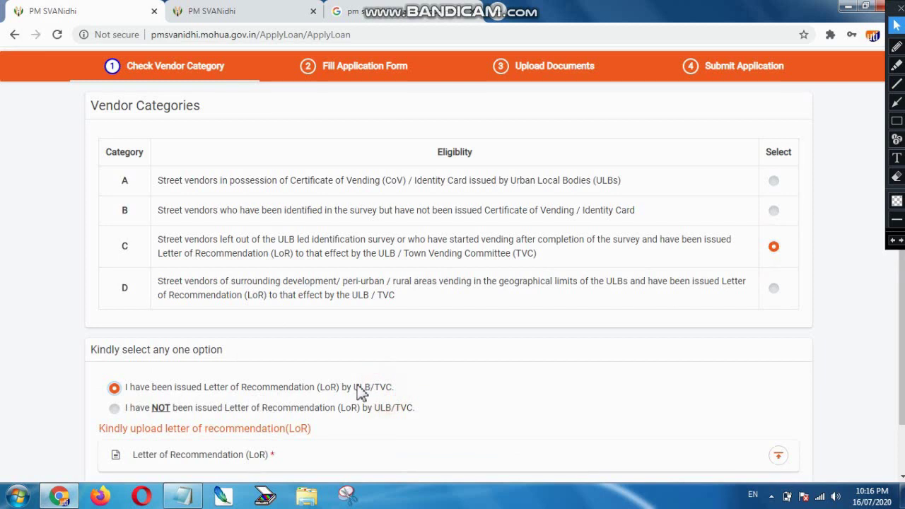
scroll(359, 389, down, 1)
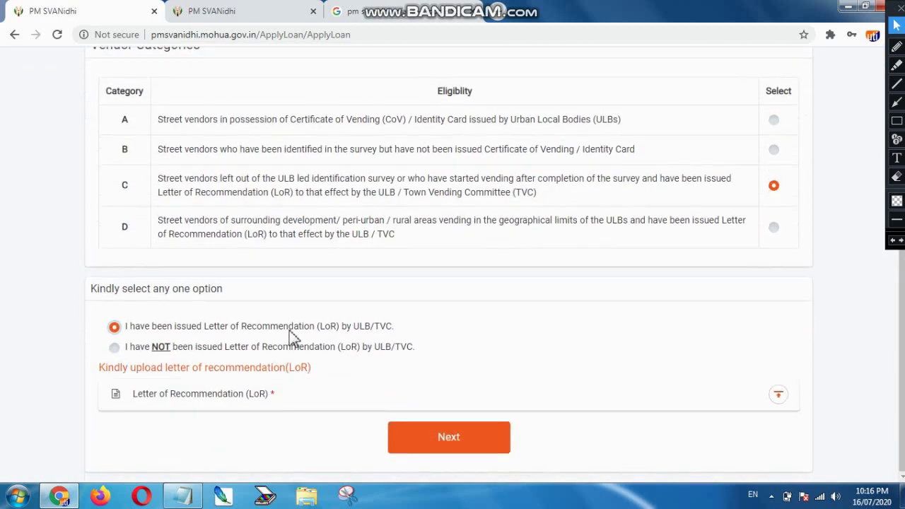
click(779, 396)
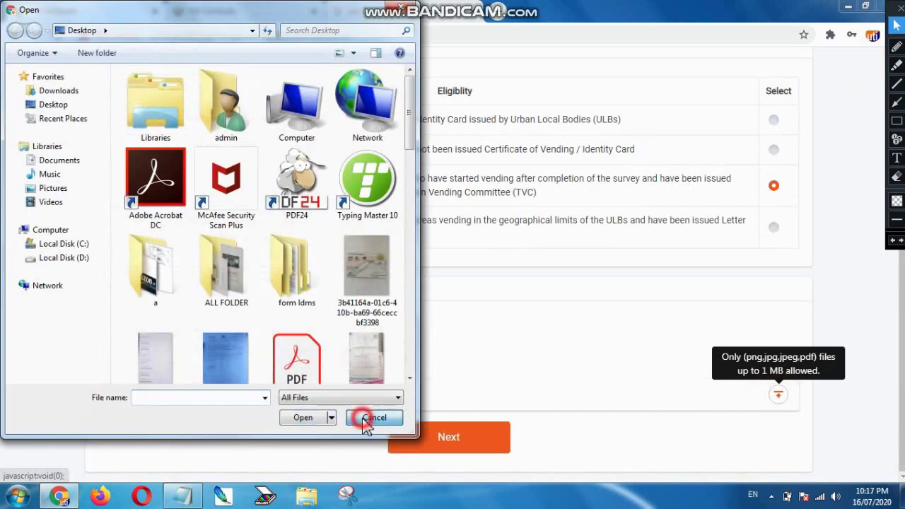
click(369, 416)
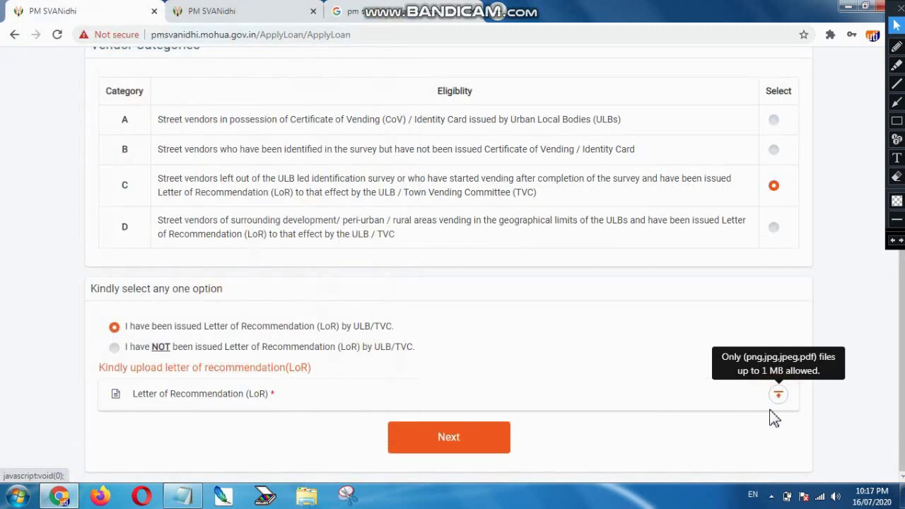
Declare that no Letter of Recommendation has been issued and mark only one-time assistance received during lockdown, leaving association membership unmarked
click(127, 350)
scroll(276, 362, down, 1)
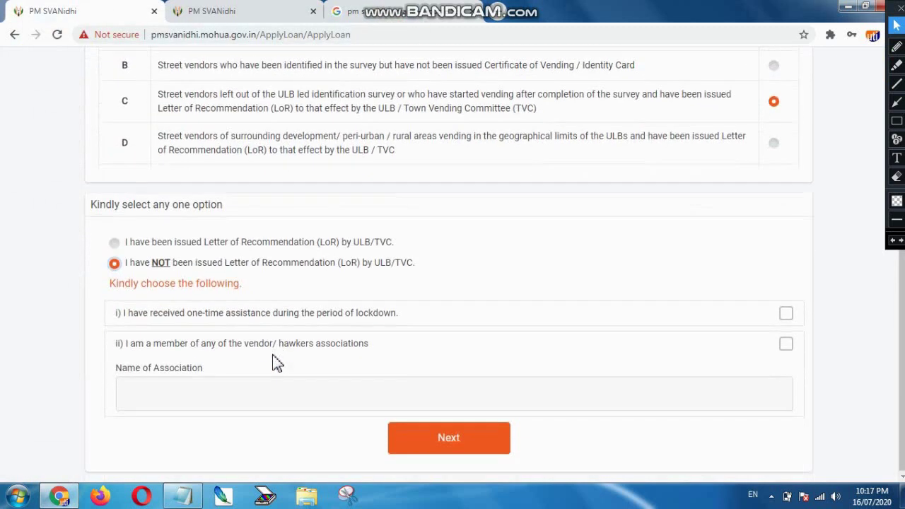
drag(122, 313, 400, 354)
click(399, 350)
drag(144, 347, 365, 344)
click(787, 344)
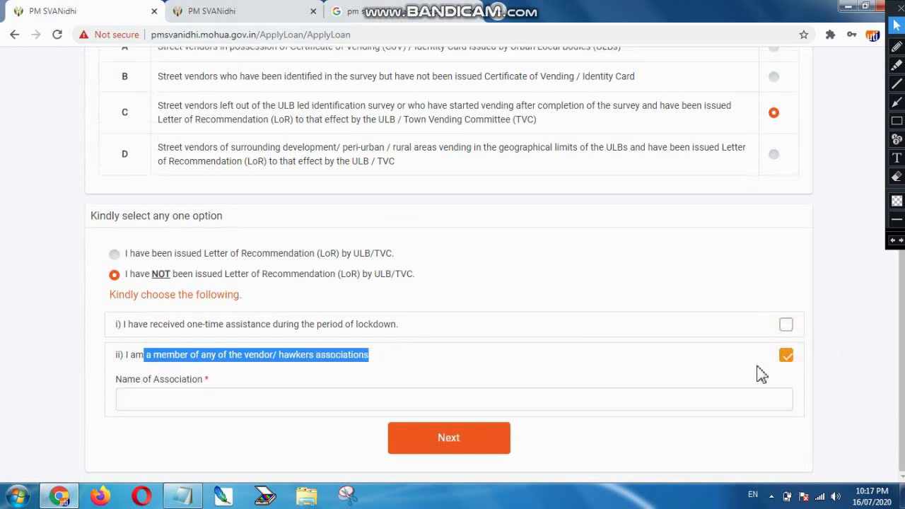
click(787, 326)
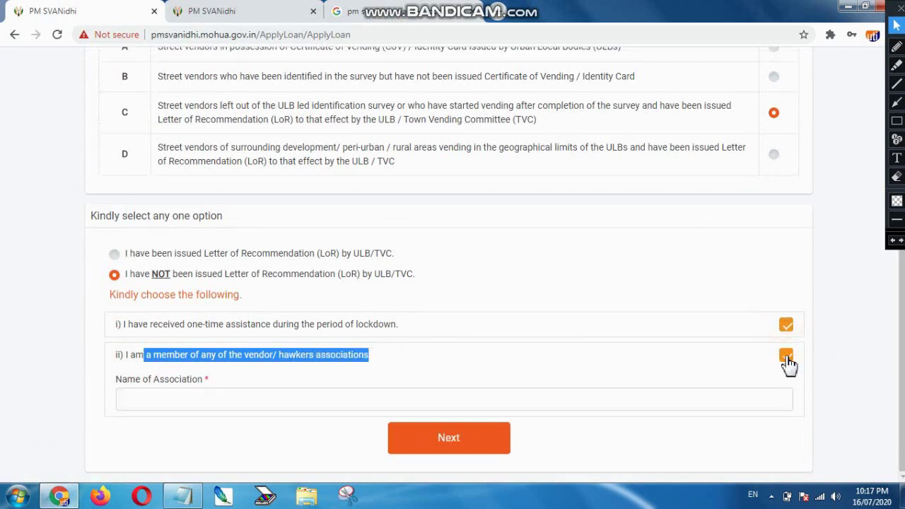
click(788, 359)
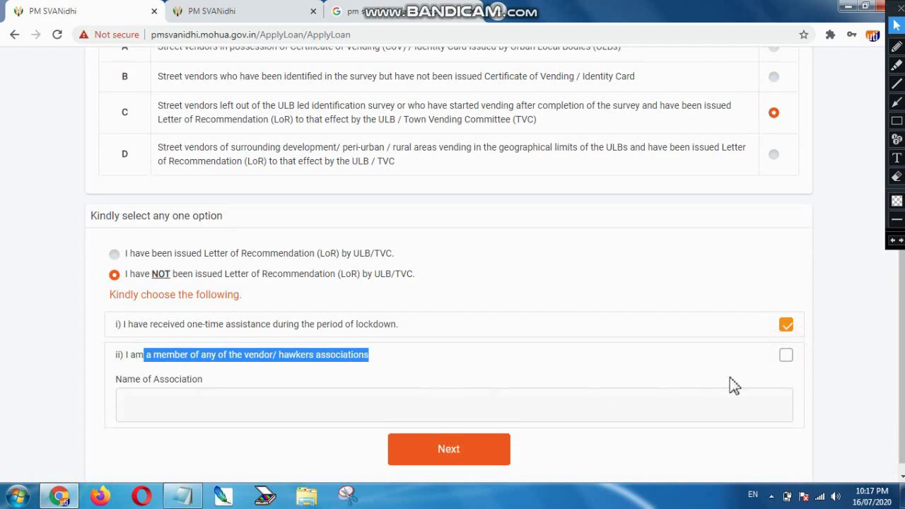
click(712, 359)
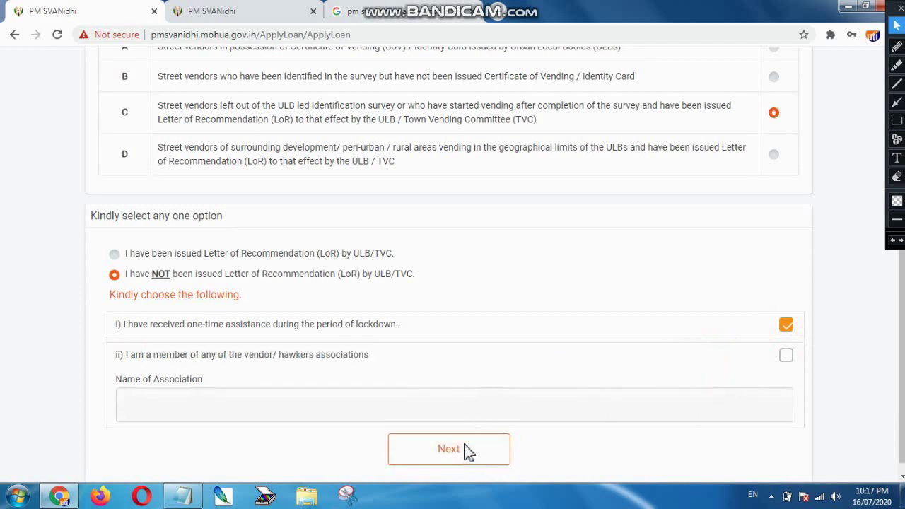
Select vendor category B again and open the lookup for applicants without a Survey Reference Number
scroll(493, 460, up, 2)
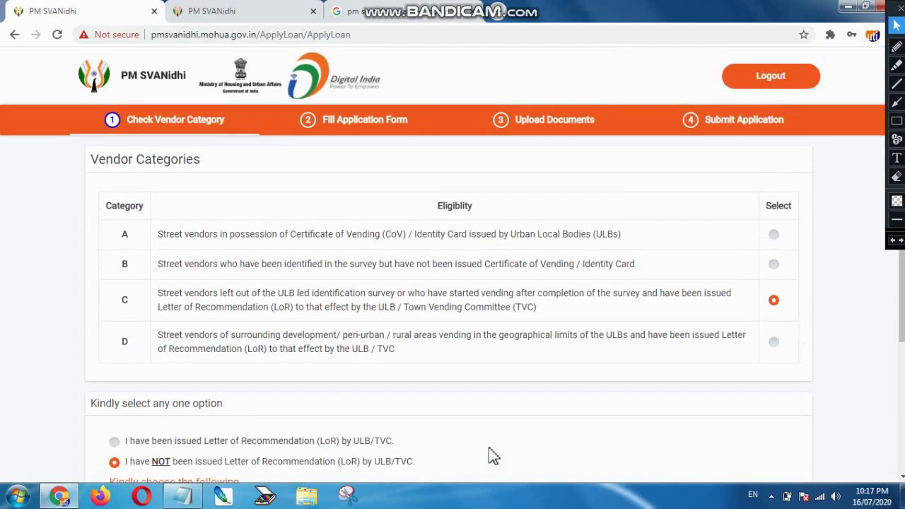
click(776, 200)
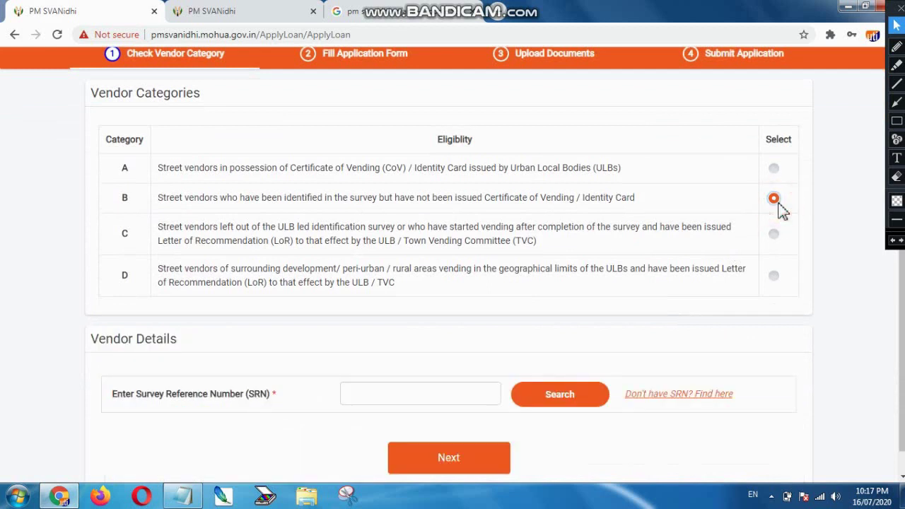
scroll(780, 208, down, 1)
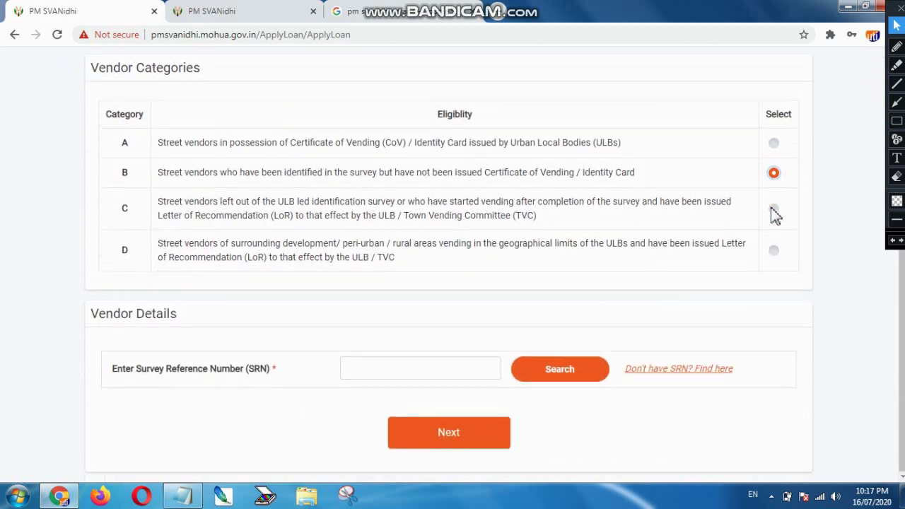
click(665, 375)
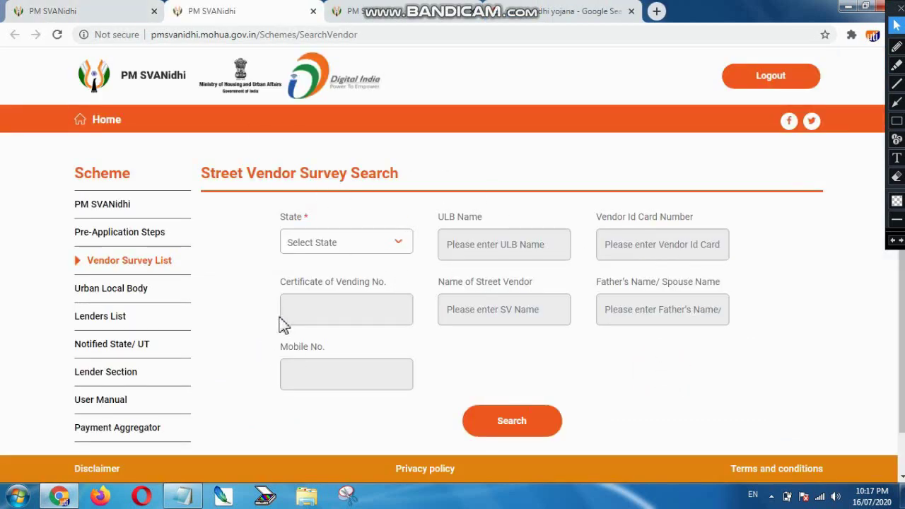
Search the street vendor survey for the state TELANGANA using a street vendor's name
click(357, 251)
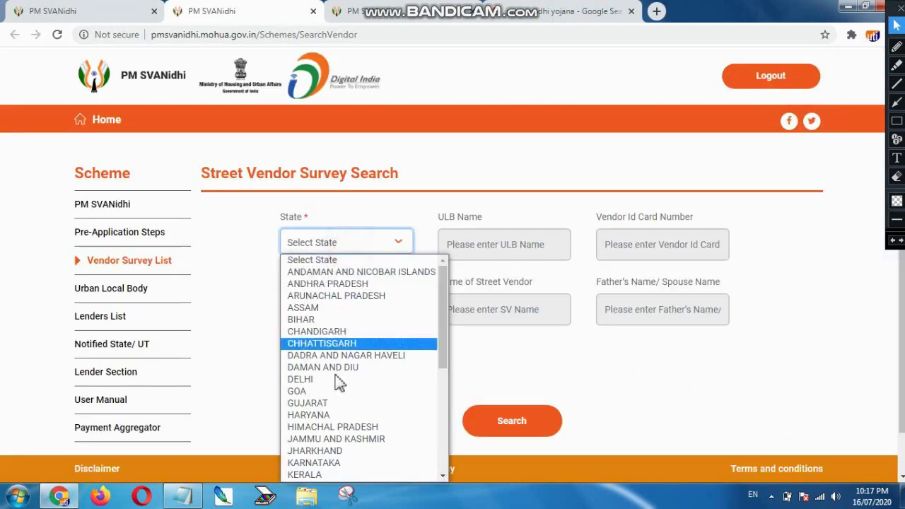
scroll(338, 385, down, 4)
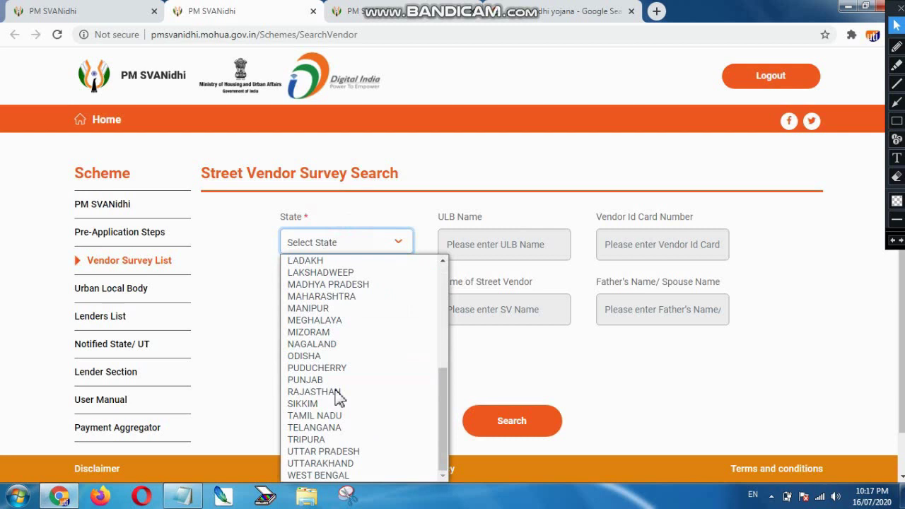
click(327, 428)
click(485, 309)
text(ram)
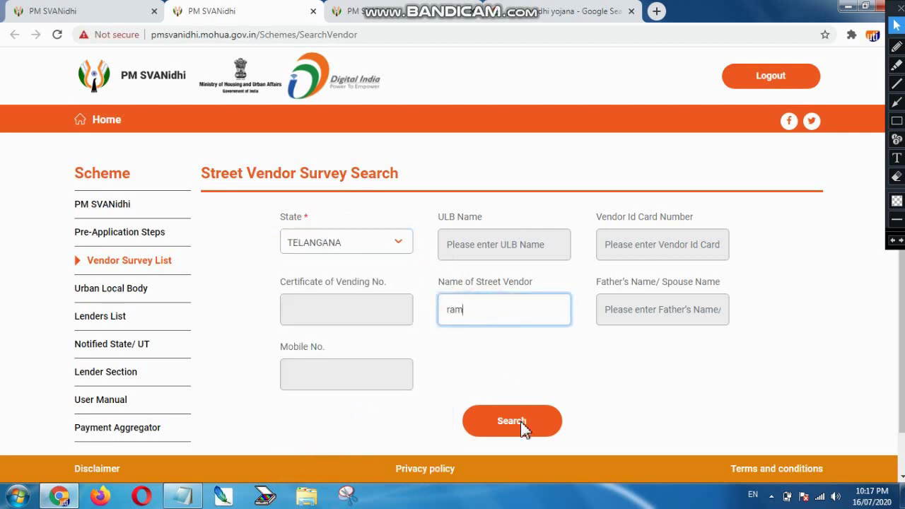
click(521, 427)
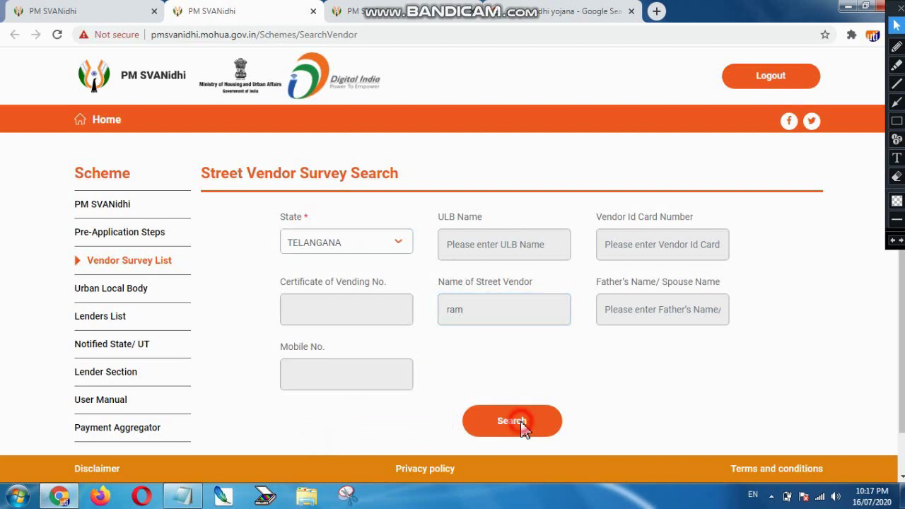
Browse the vendor survey results and copy a vendor's Survey Reference Number to the clipboard
scroll(495, 318, down, 4)
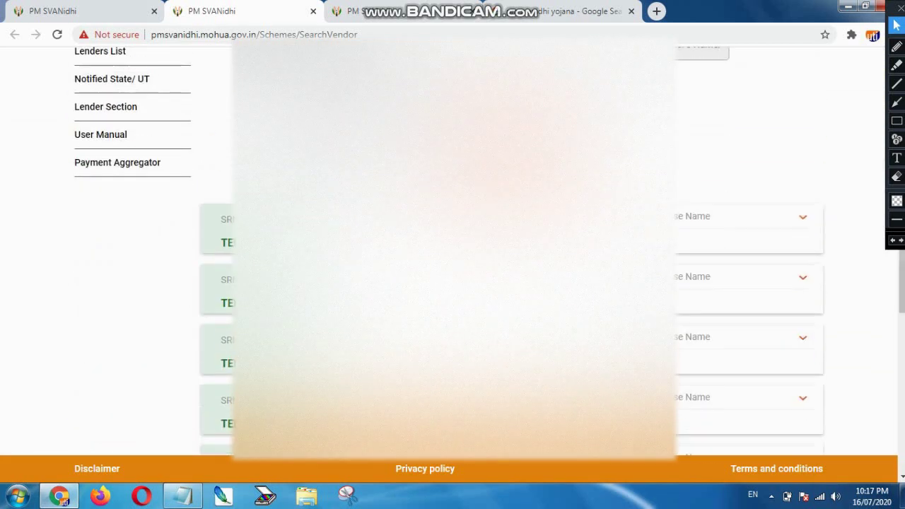
scroll(452, 254, up, 2)
scroll(453, 255, down, 6)
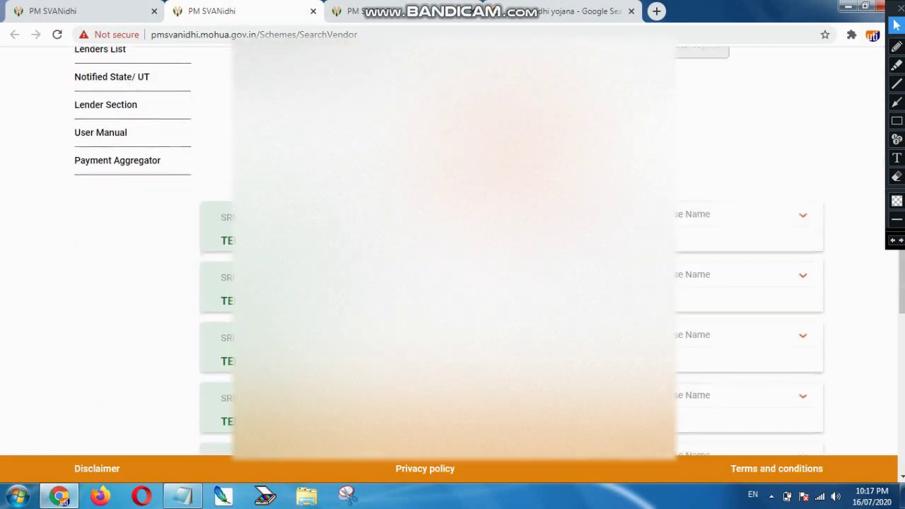
scroll(452, 255, up, 4)
scroll(798, 439, down, 5)
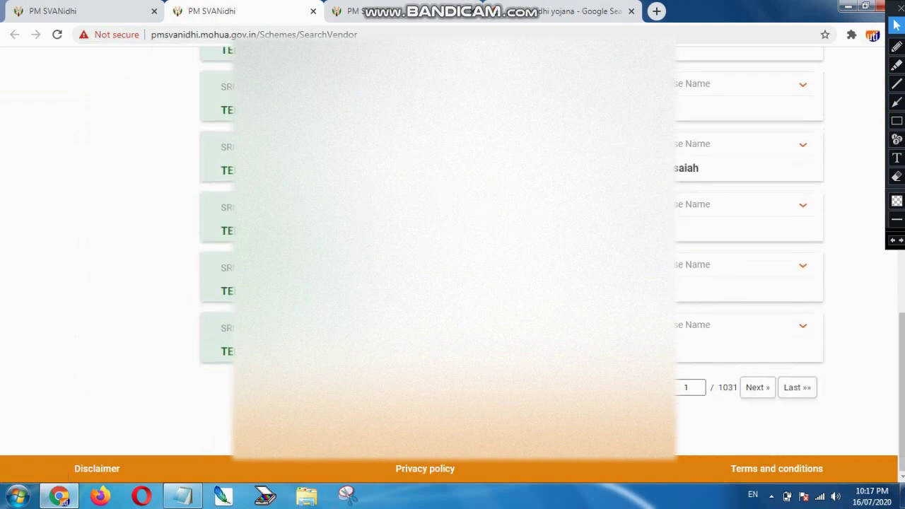
scroll(452, 255, up, 5)
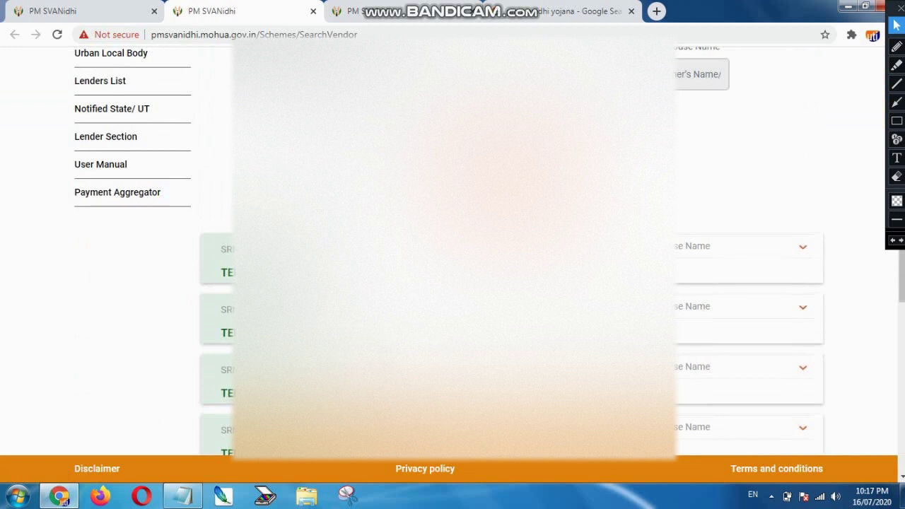
scroll(452, 255, up, 5)
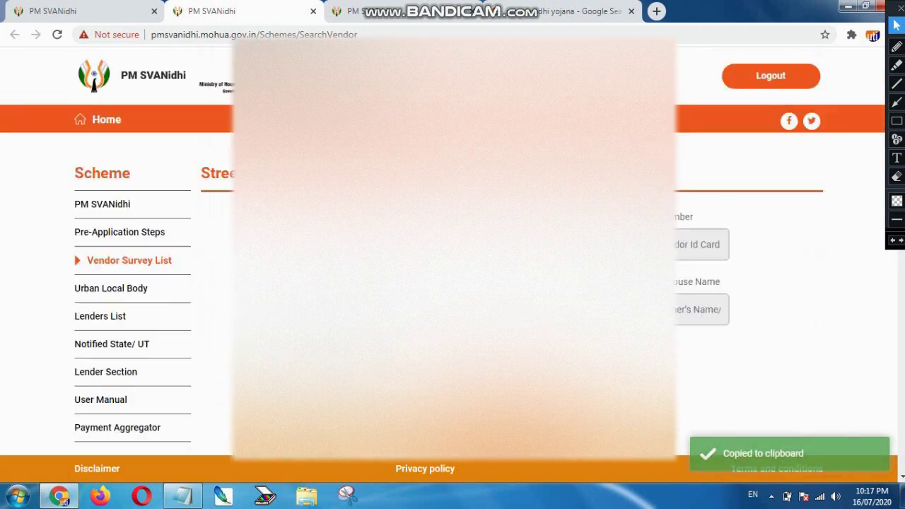
Paste the copied Survey Reference Number into the loan application's vendor details and look up the vendor's record
click(78, 11)
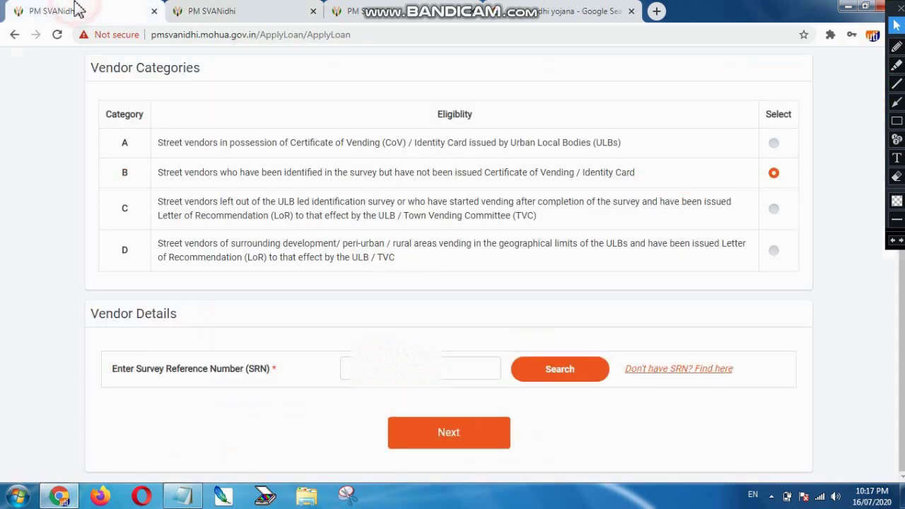
right_click(382, 369)
click(412, 267)
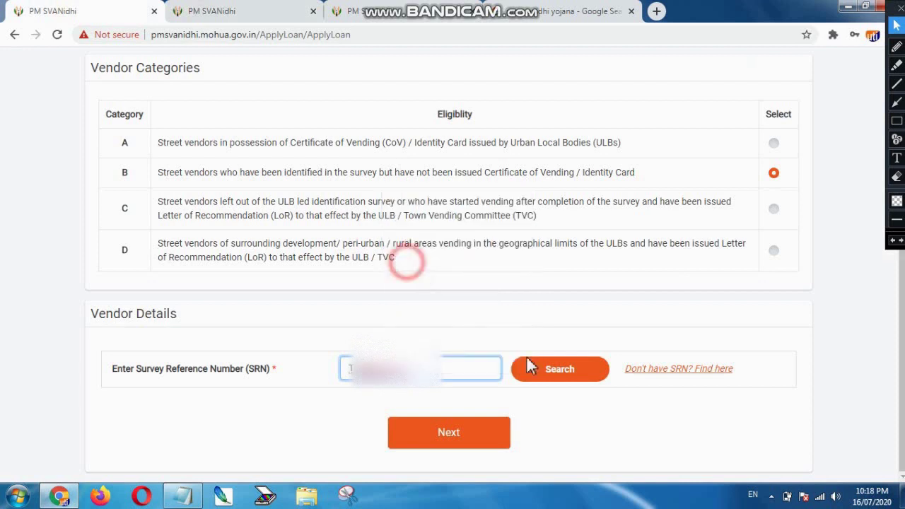
click(562, 370)
scroll(453, 255, down, 2)
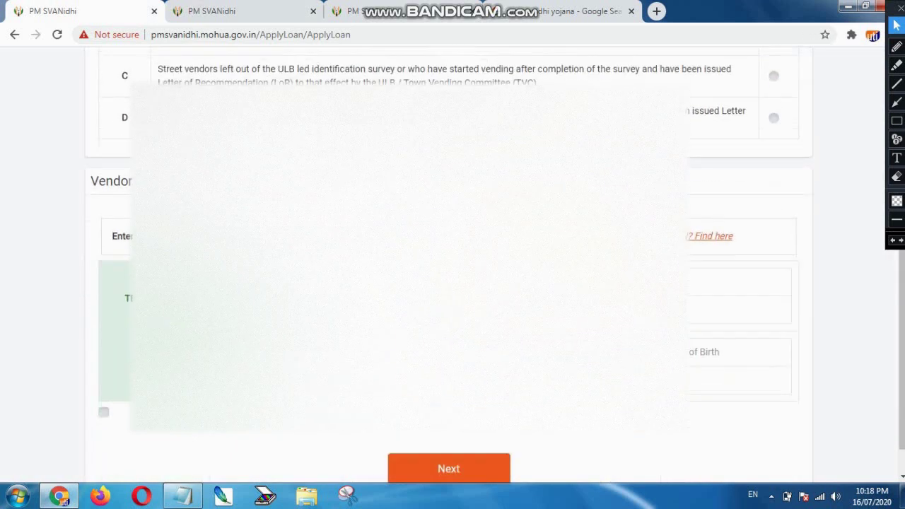
Confirm the vendor's identity in the retrieved survey record and proceed to the application form's Aadhaar verification
scroll(452, 254, down, 1)
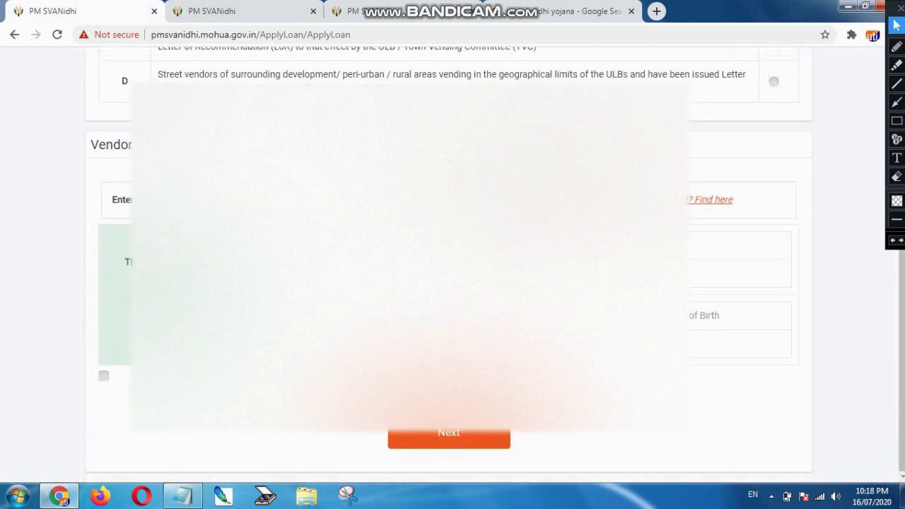
click(121, 377)
click(103, 376)
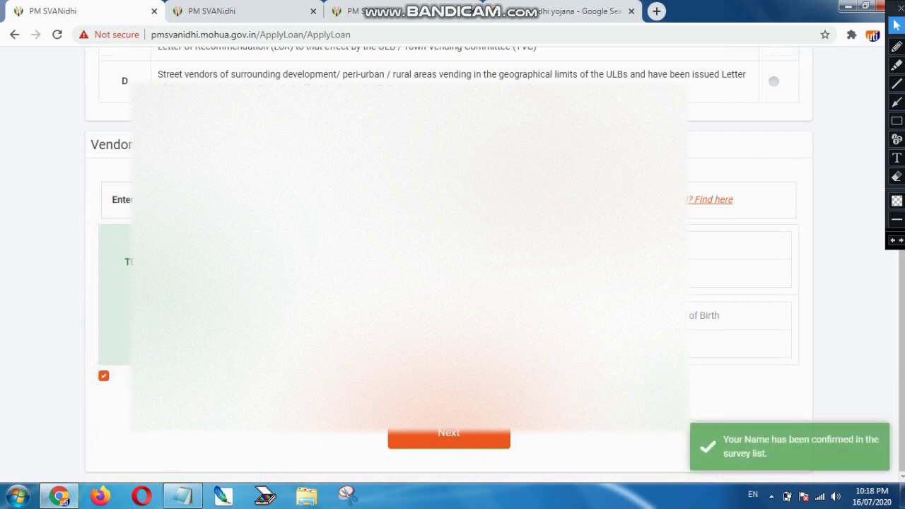
click(452, 435)
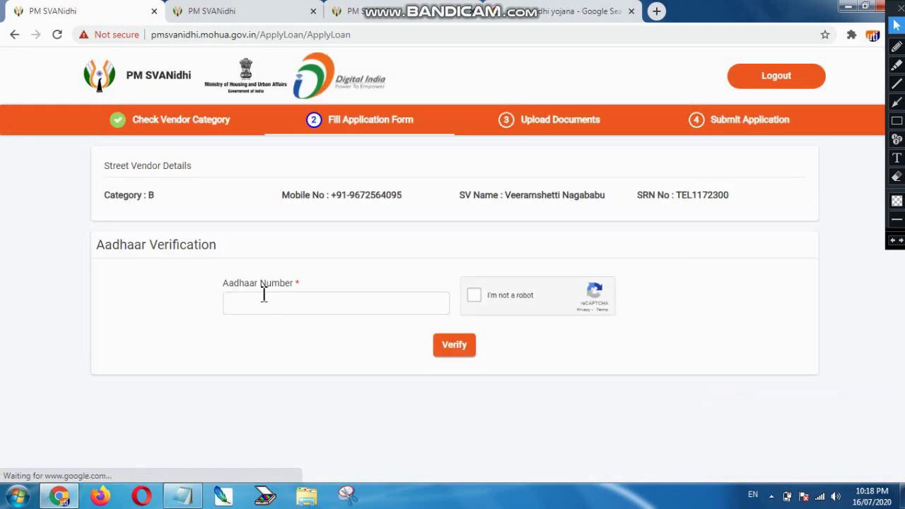
Return to the vendor categories and continue with category C, no Letter of Recommendation issued, and one-time lockdown assistance received
click(212, 120)
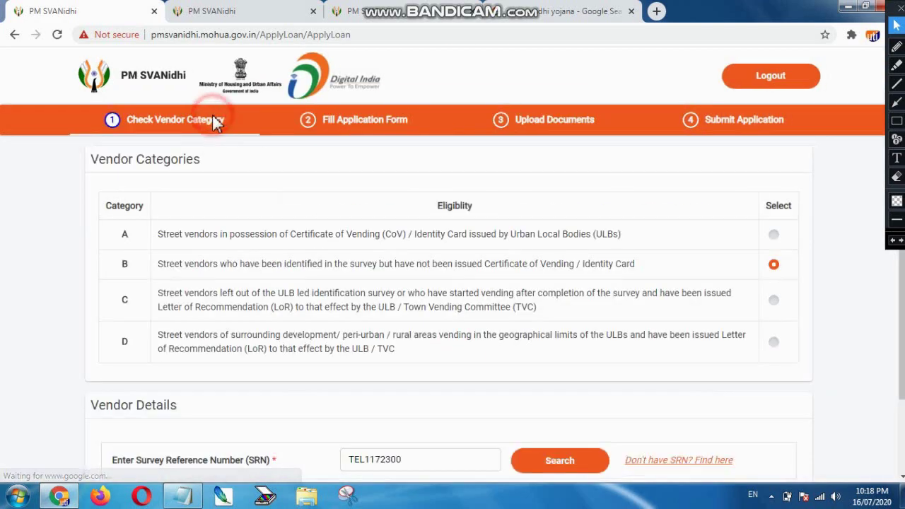
click(774, 301)
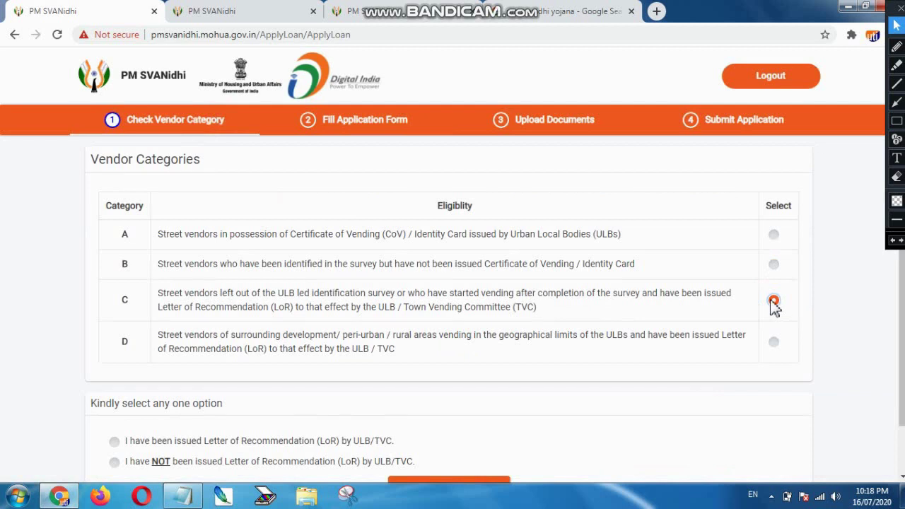
scroll(775, 305, down, 1)
click(127, 409)
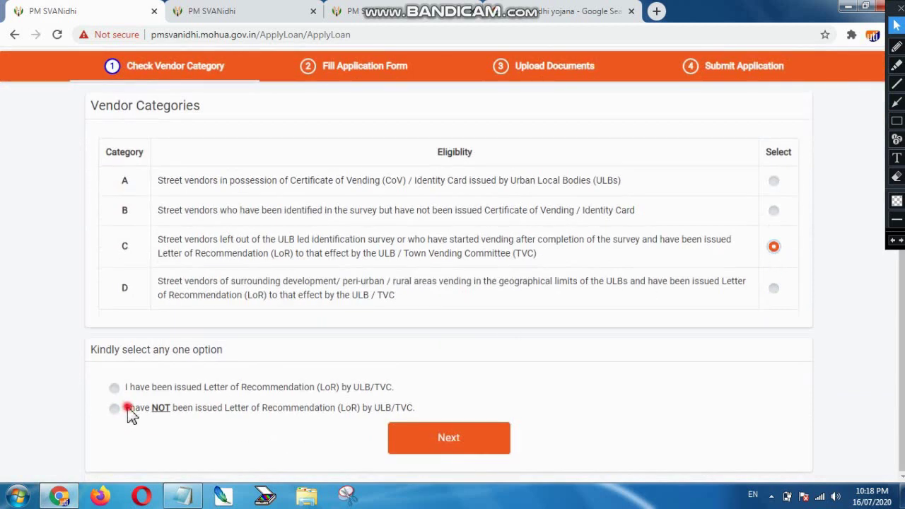
scroll(313, 398, down, 2)
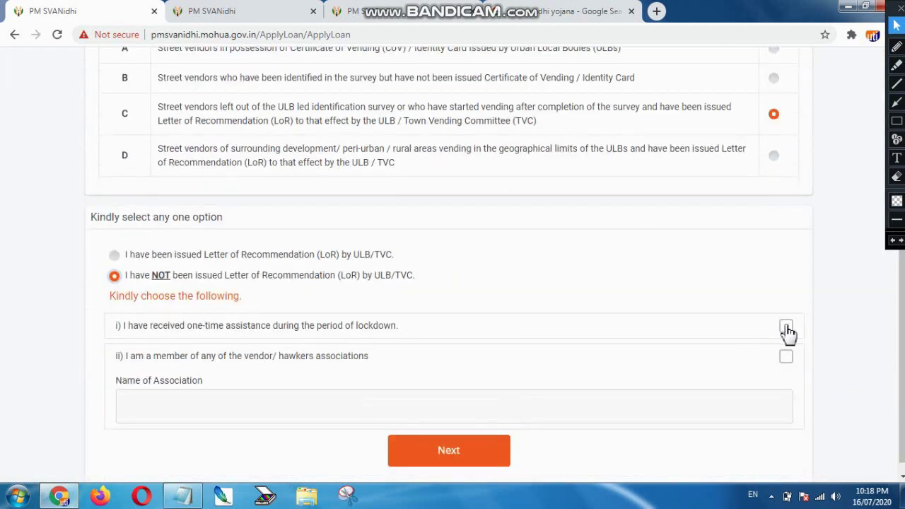
click(787, 327)
click(453, 451)
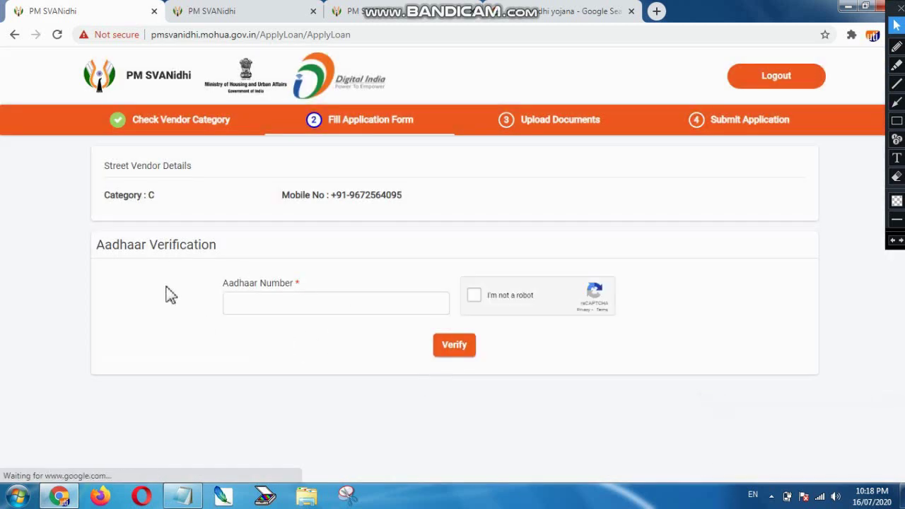
Enter the applicant's Aadhaar number, complete the reCAPTCHA, and verify the Aadhaar with the OTP
click(270, 299)
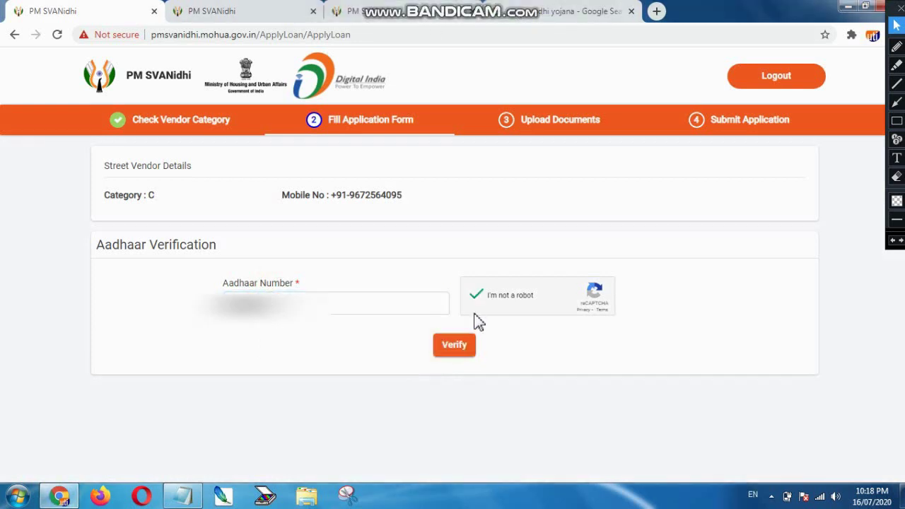
click(464, 346)
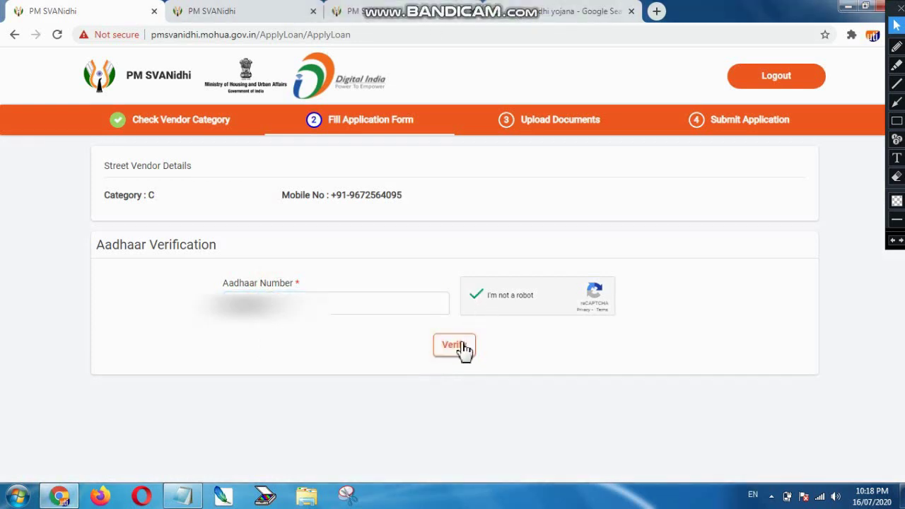
click(464, 348)
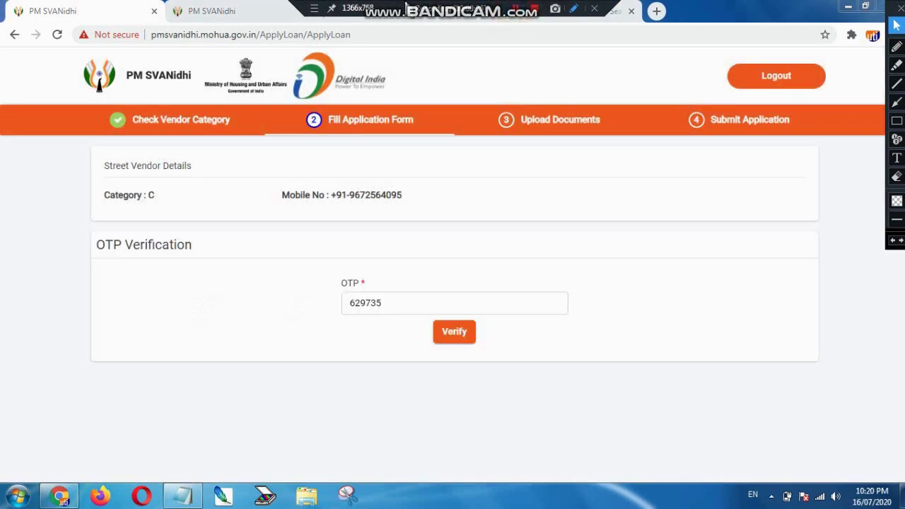
click(451, 332)
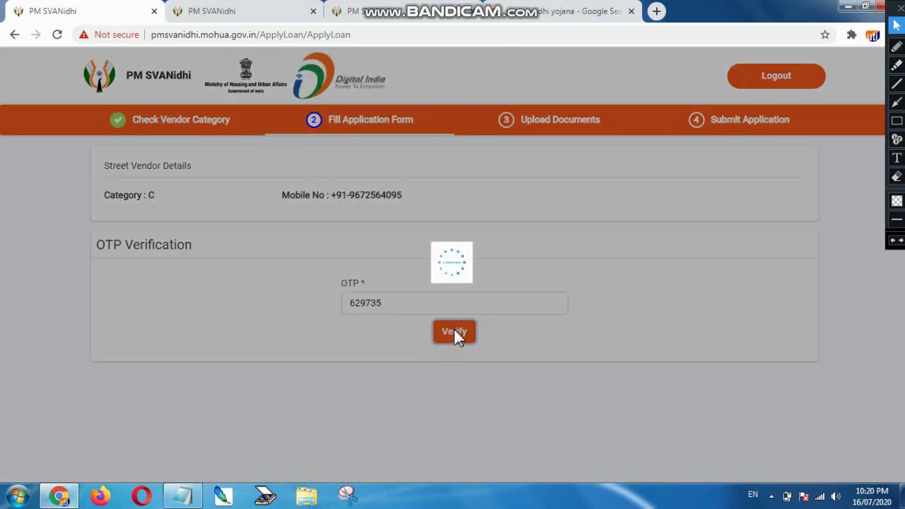
Fill in the Father's/Spouse's Name in the applicant's personal details
mouse_move(513, 20)
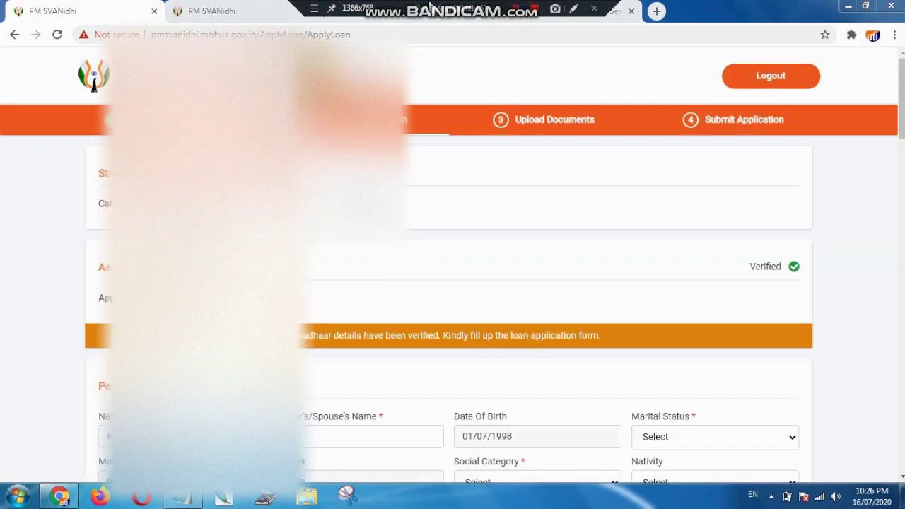
click(428, 200)
scroll(429, 198, down, 2)
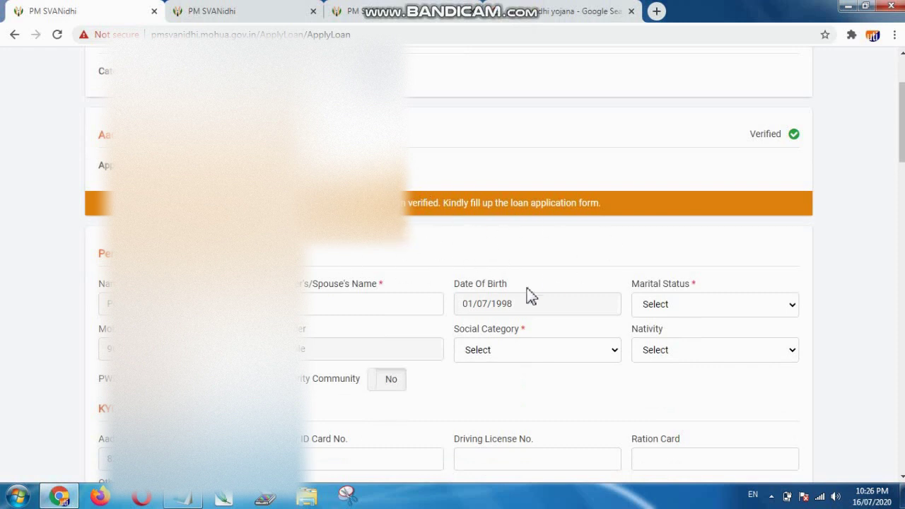
scroll(541, 290, down, 1)
click(406, 234)
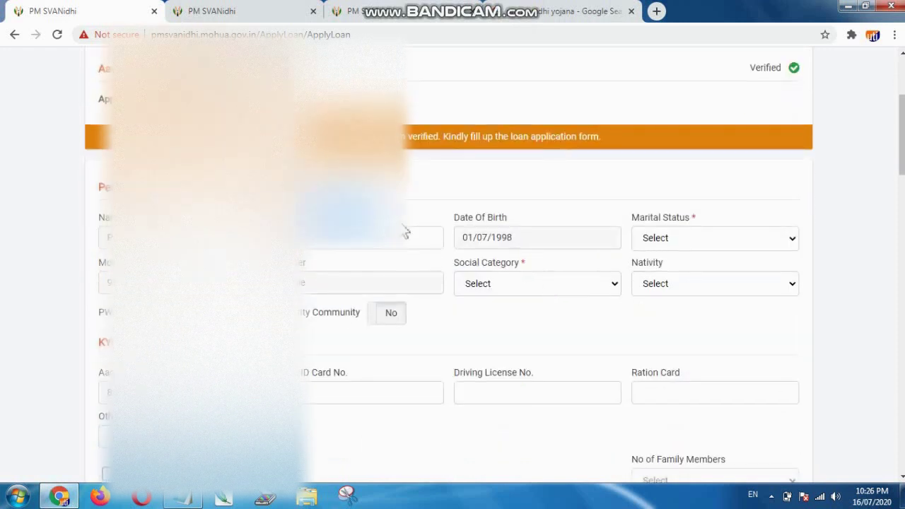
click(340, 237)
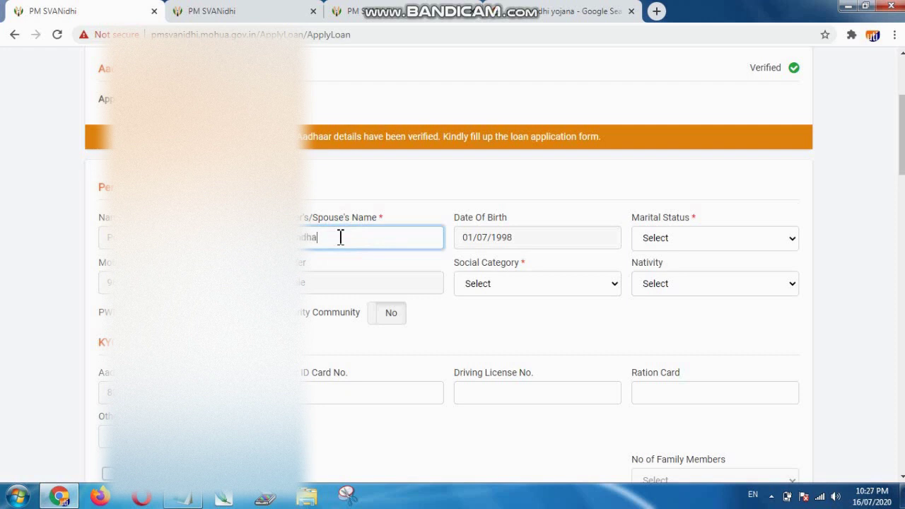
Set marital status to Married, social category to General and nativity to Urban, with minority community as No
drag(627, 216, 711, 227)
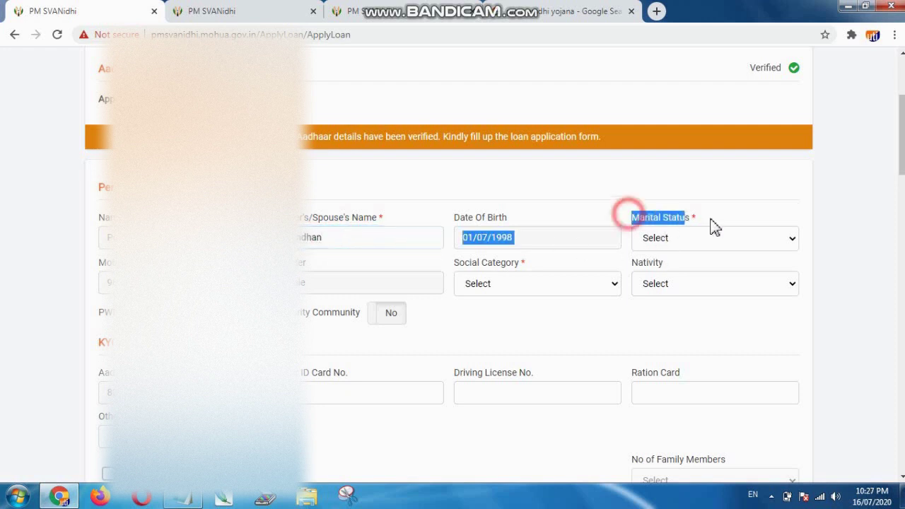
click(642, 238)
click(659, 282)
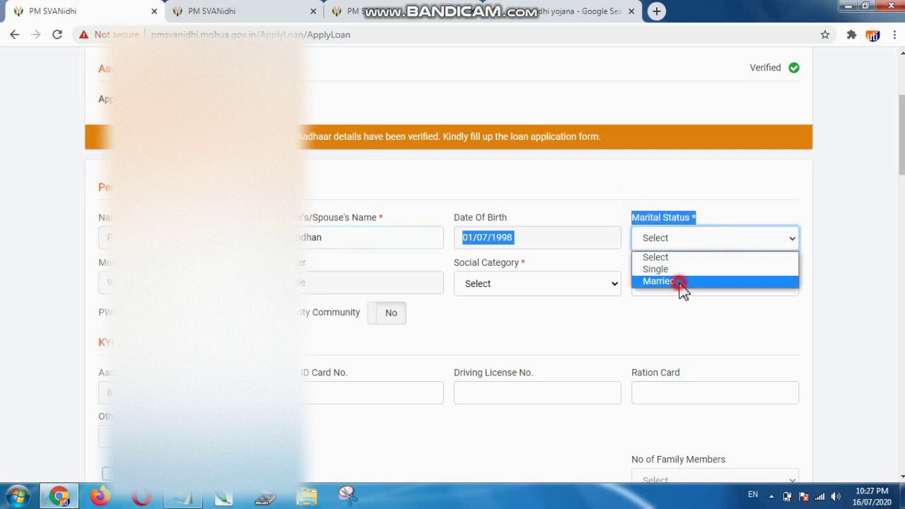
click(520, 285)
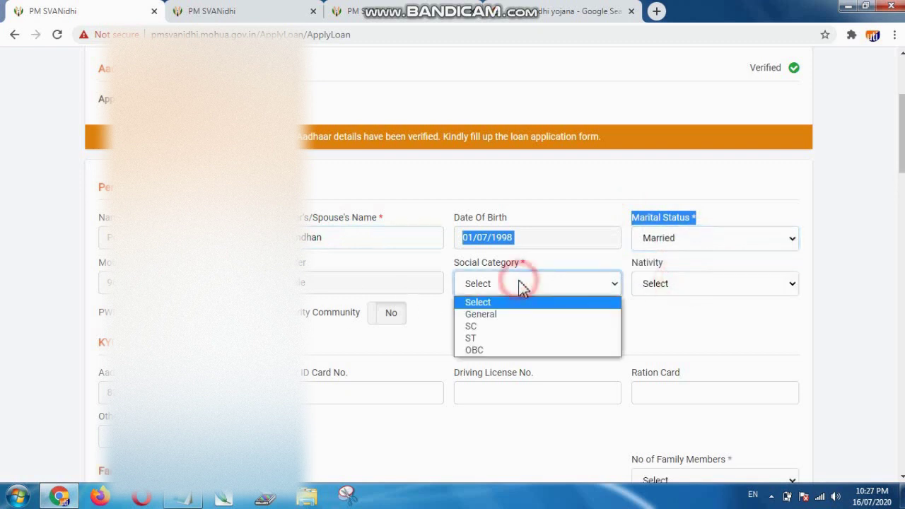
click(487, 314)
click(684, 283)
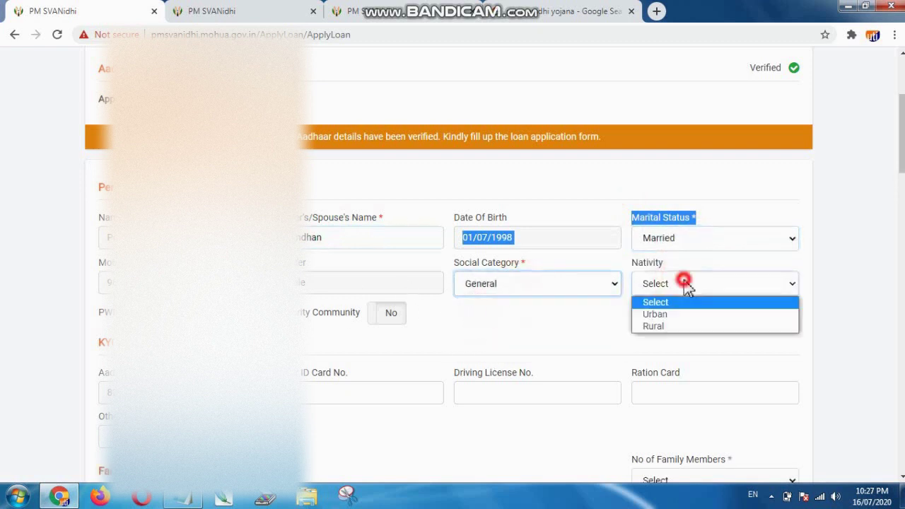
click(655, 315)
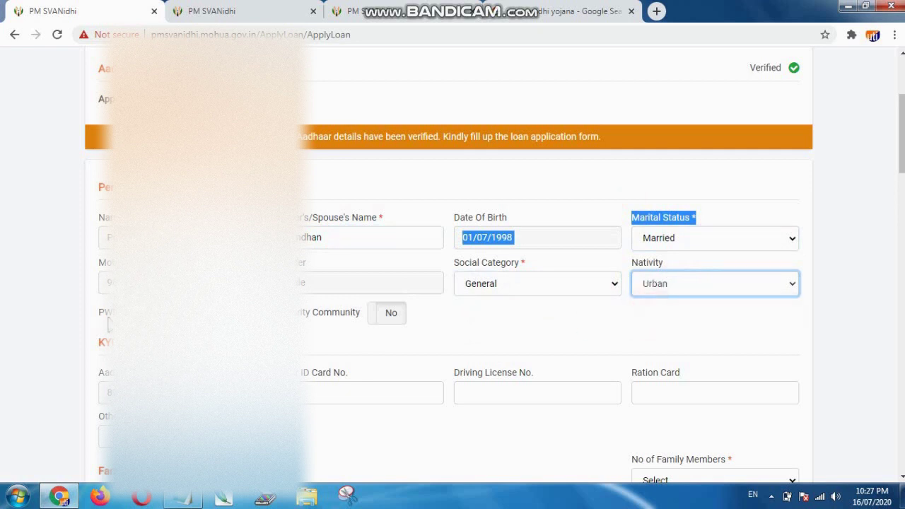
click(105, 314)
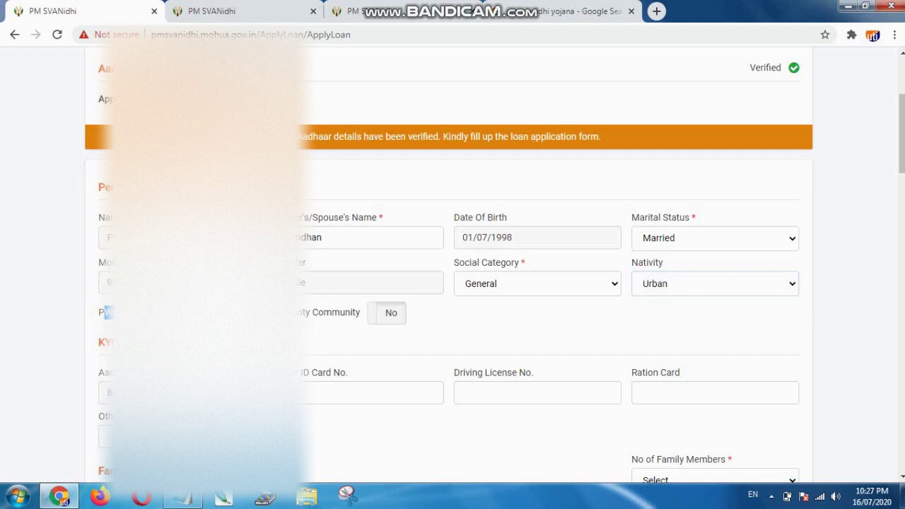
click(389, 314)
click(391, 322)
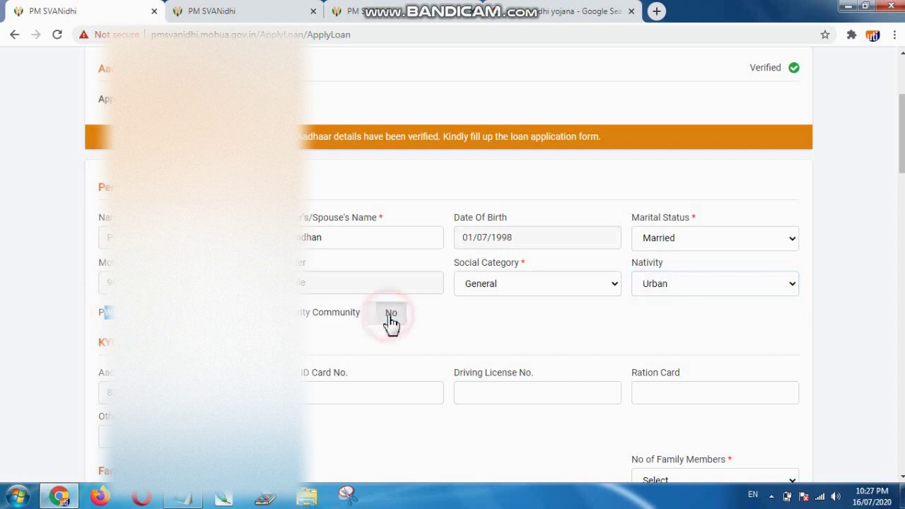
Examine the KYC fields for the Aadhaar, ID card, driving license, ration card and other documents
scroll(430, 328, down, 2)
scroll(411, 184, down, 1)
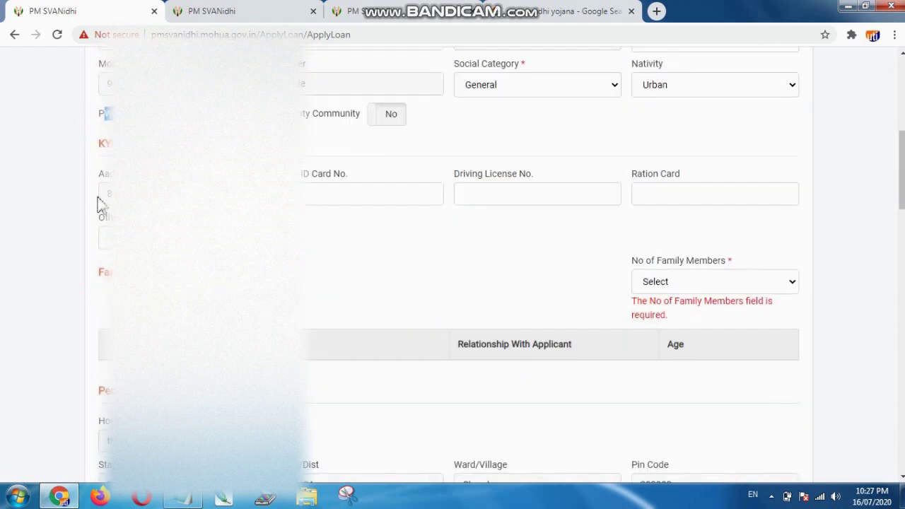
click(108, 192)
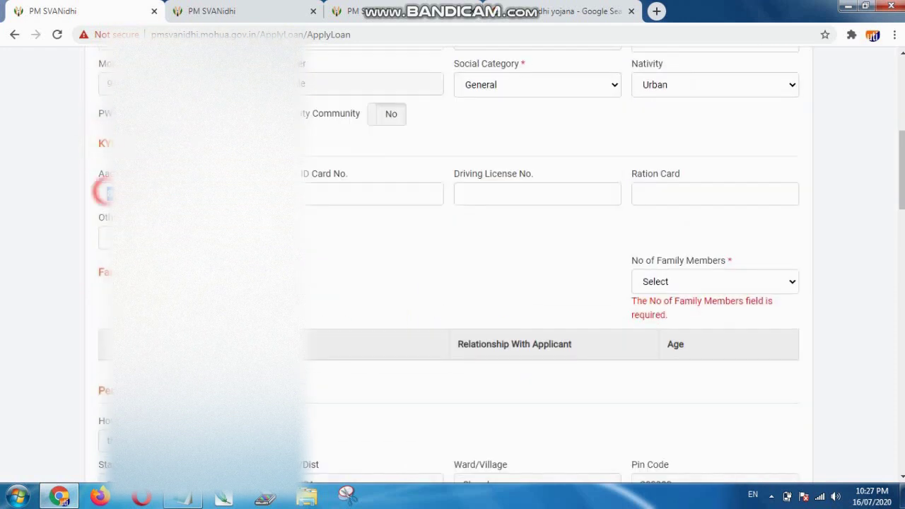
drag(309, 177, 440, 178)
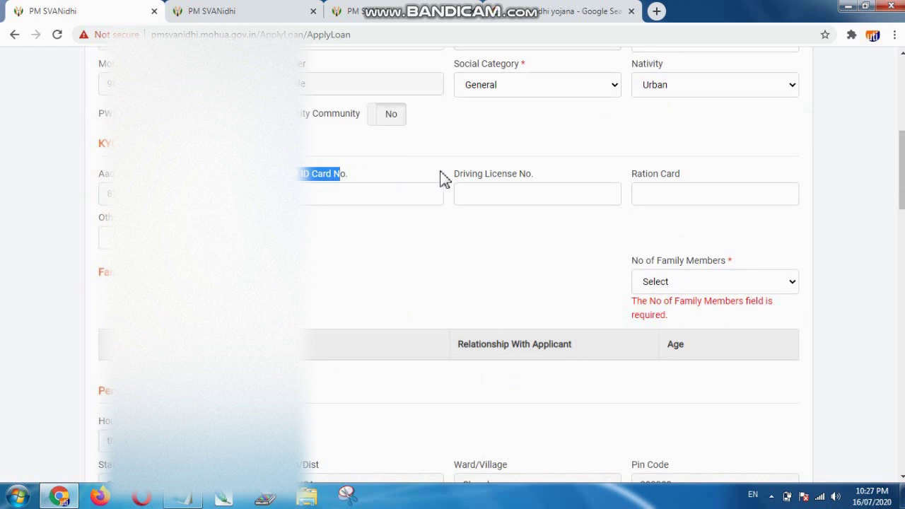
drag(640, 174, 703, 176)
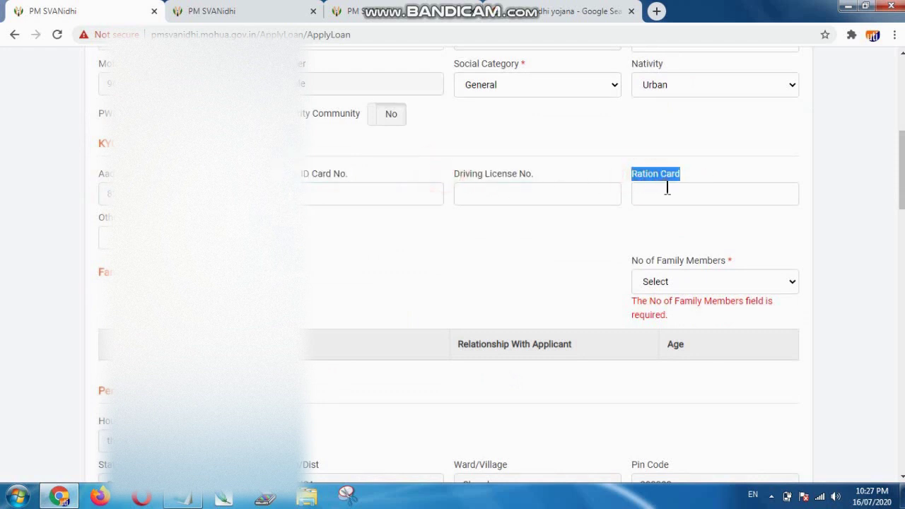
click(106, 217)
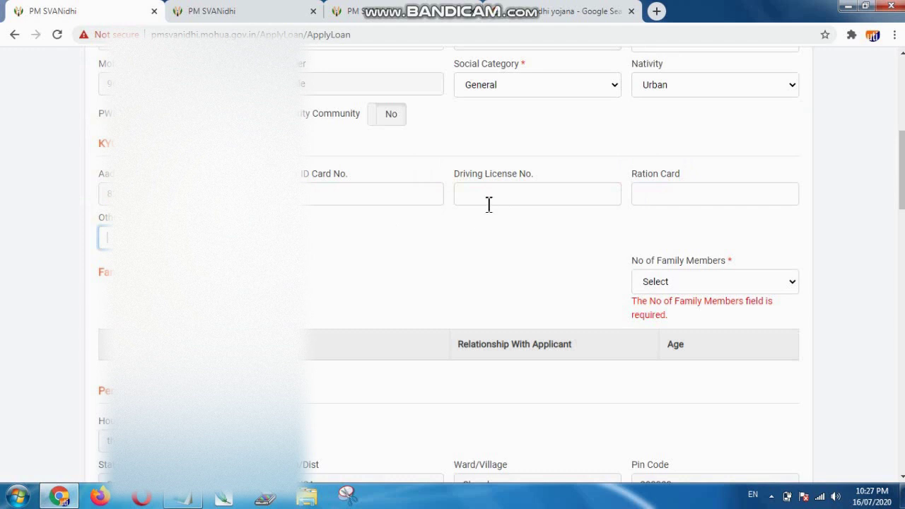
scroll(401, 245, down, 2)
click(442, 196)
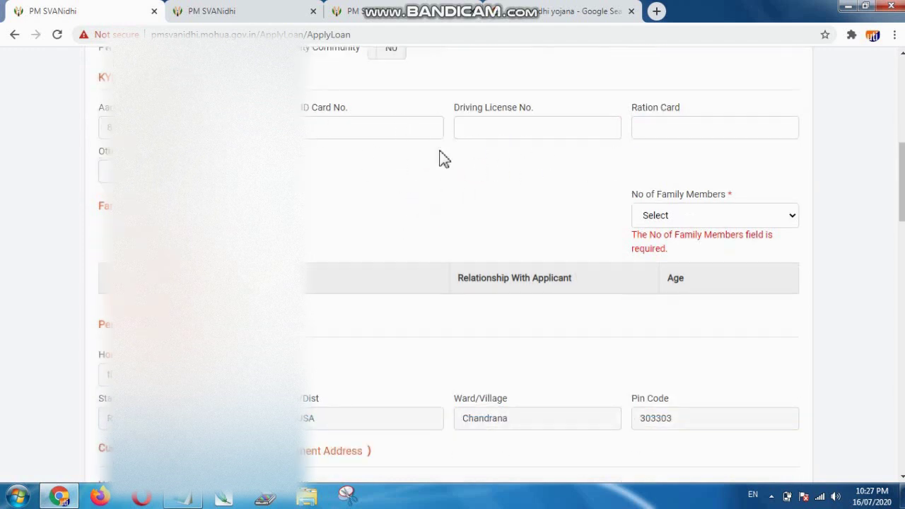
Set the number of family members to 5 in the family details section
scroll(477, 156, down, 1)
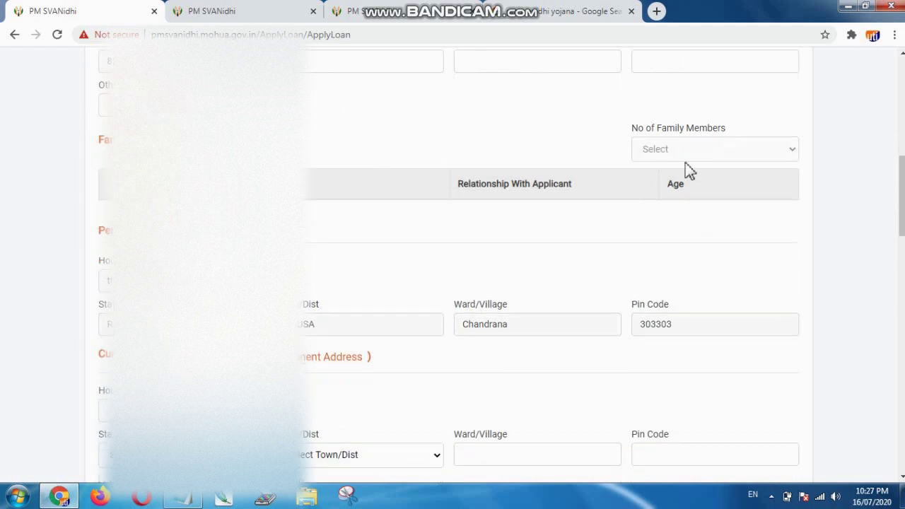
click(659, 146)
click(103, 159)
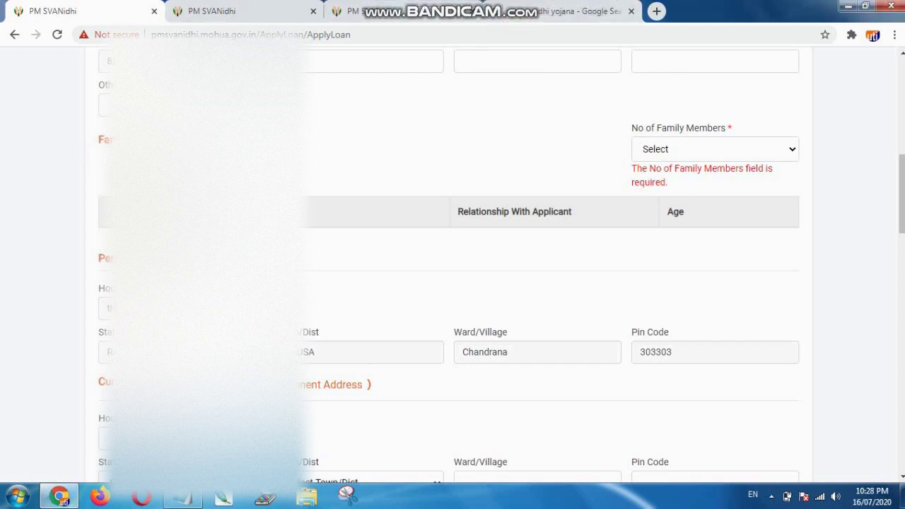
click(698, 149)
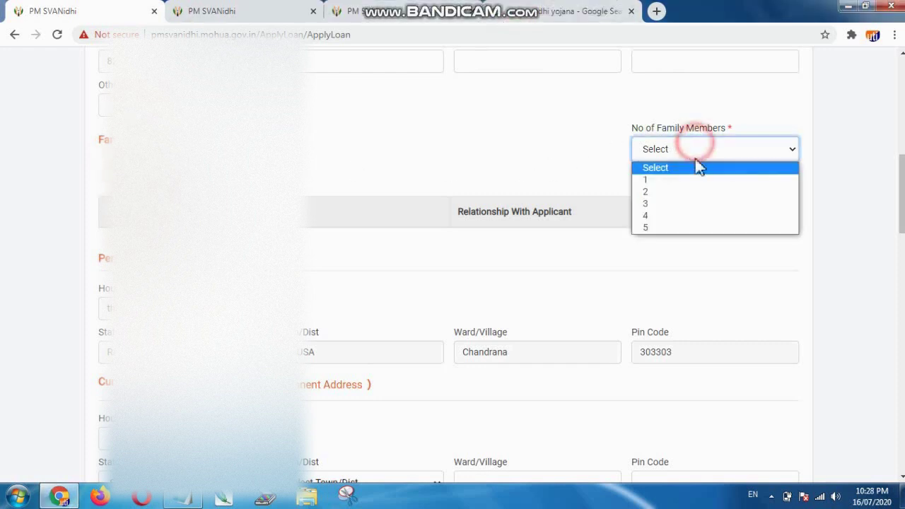
click(650, 227)
mouse_move(510, 11)
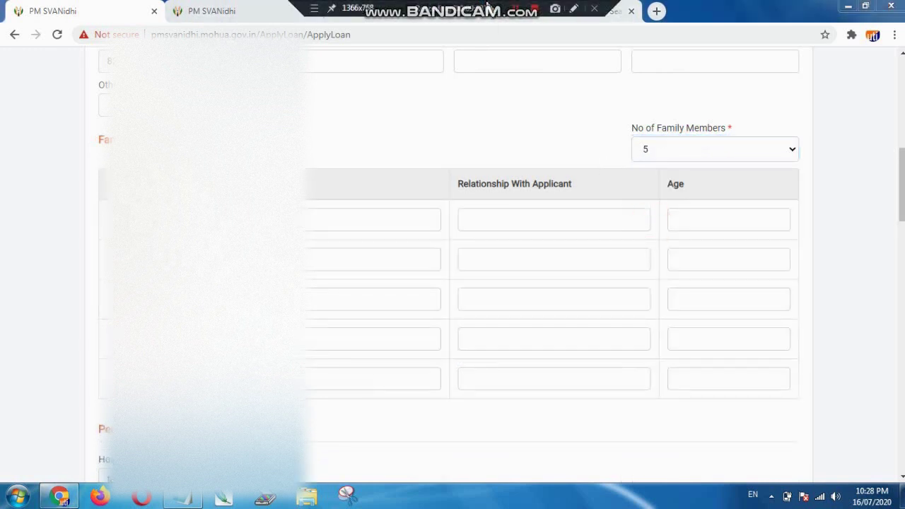
click(574, 9)
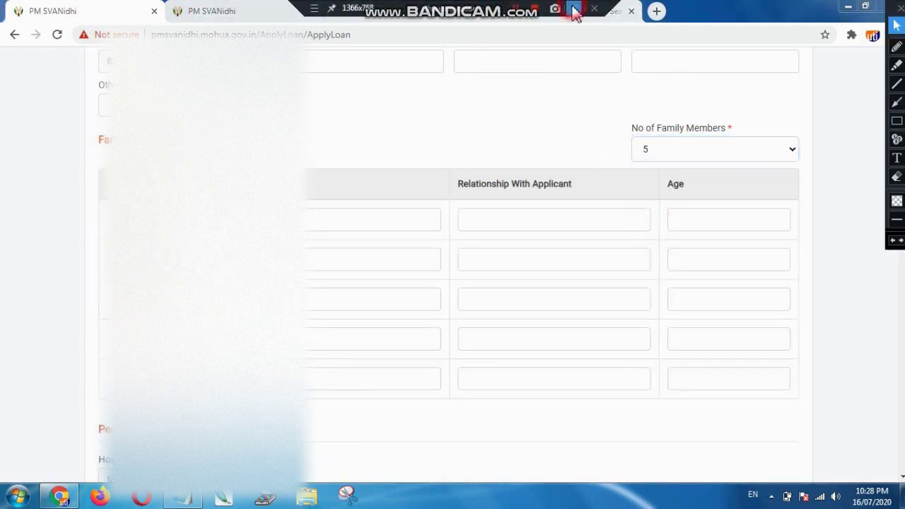
drag(82, 168, 827, 405)
drag(141, 175, 317, 227)
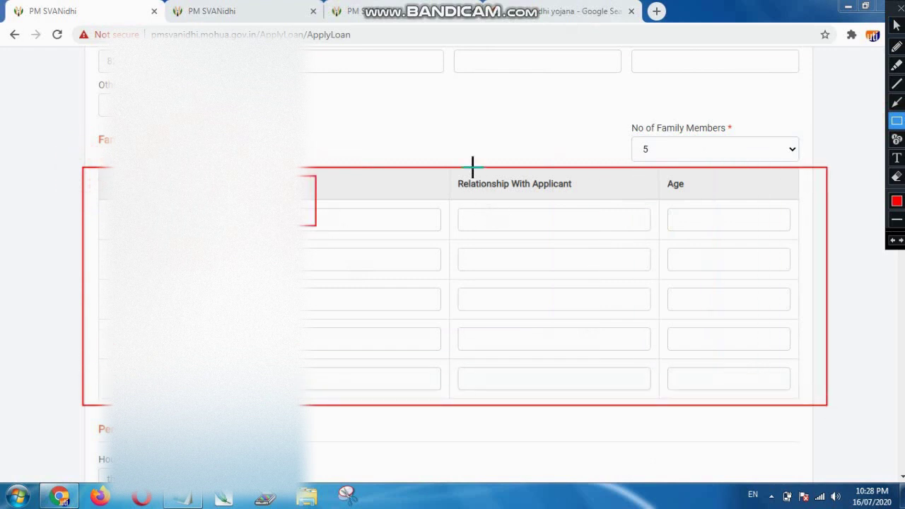
Examine the relationship and age columns of the family members table and the prefilled permanent address fields
mouse_move(446, 175)
mouse_down()
mouse_move(570, 243)
mouse_move(607, 245)
mouse_up()
drag(661, 169, 802, 246)
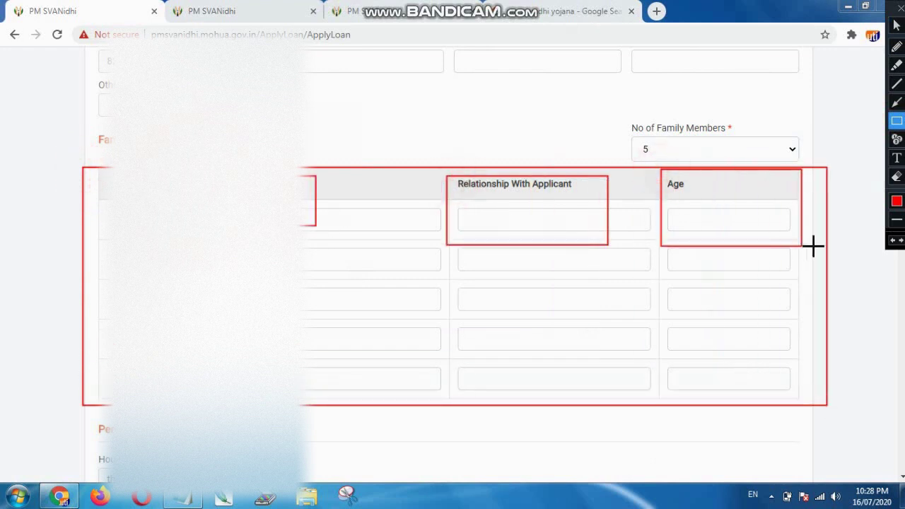
click(897, 176)
click(860, 158)
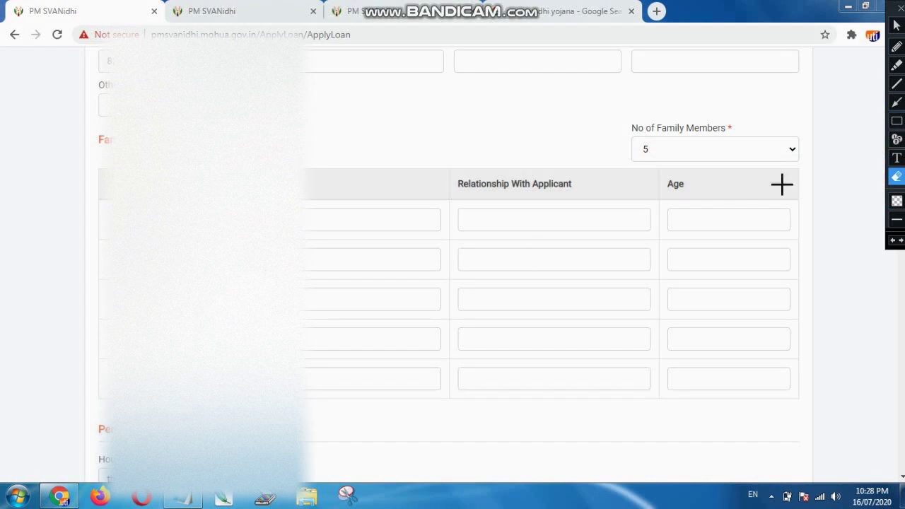
click(897, 25)
click(489, 186)
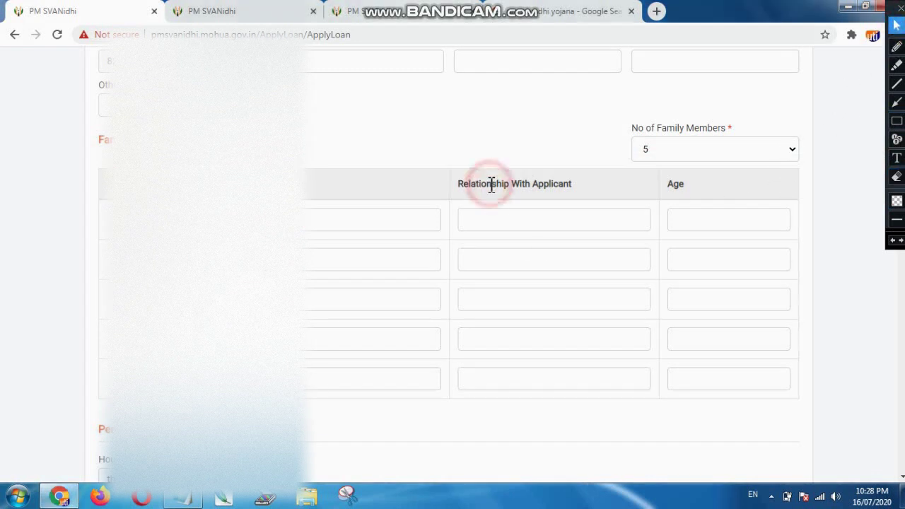
scroll(489, 185, down, 4)
scroll(489, 185, down, 1)
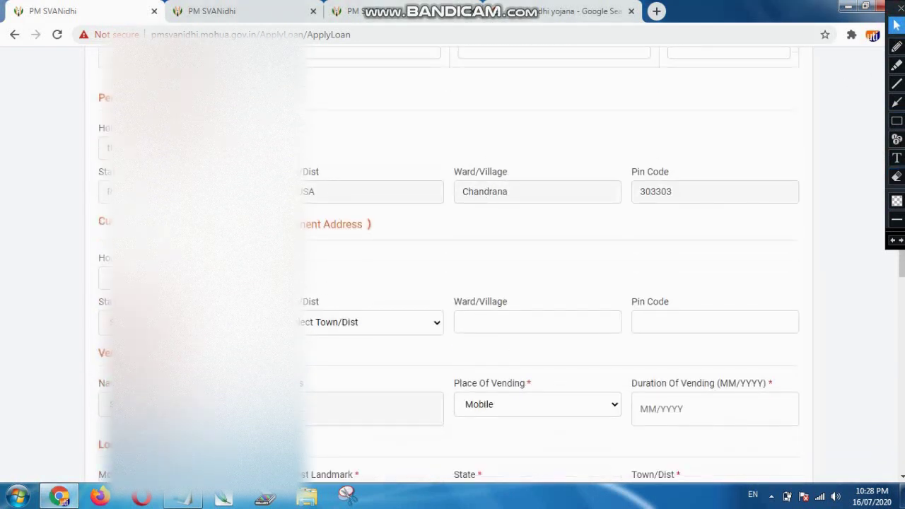
drag(101, 101, 794, 226)
click(719, 214)
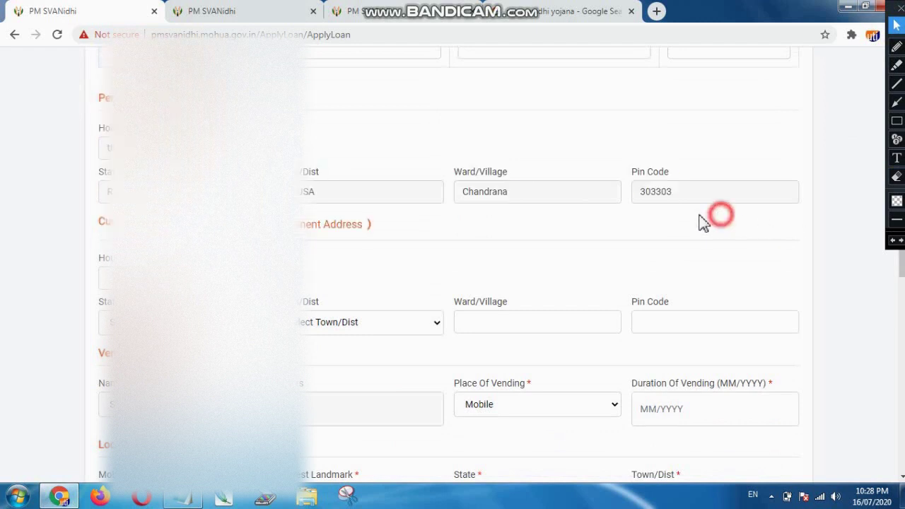
Fill in the current address with the house details, state, town/district, ward/village and pin code
click(90, 221)
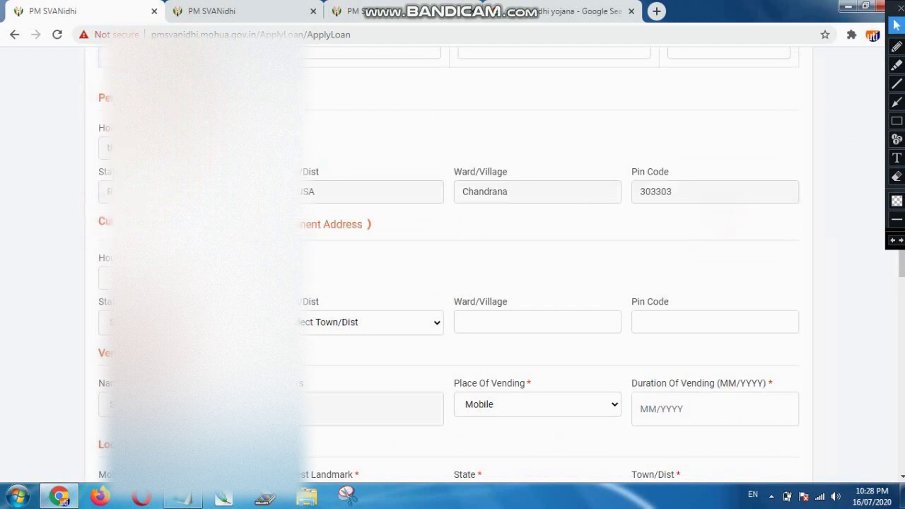
drag(91, 222, 380, 239)
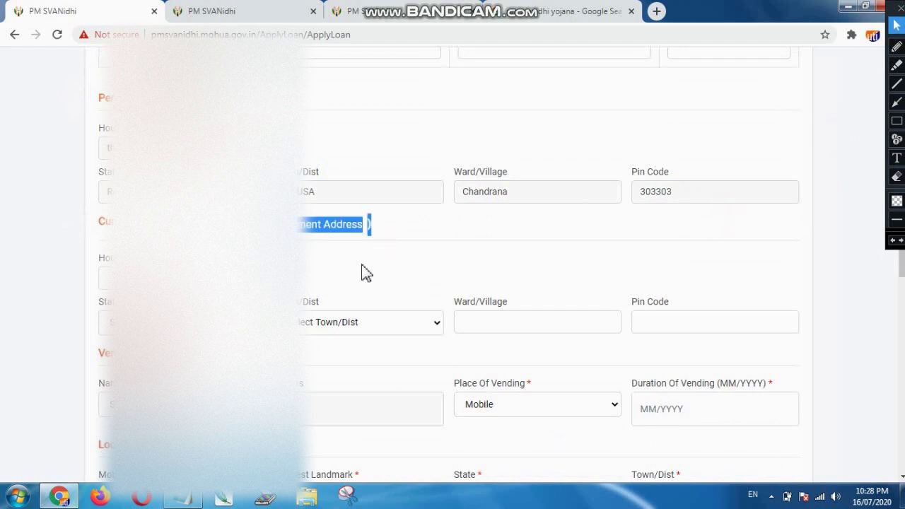
click(106, 278)
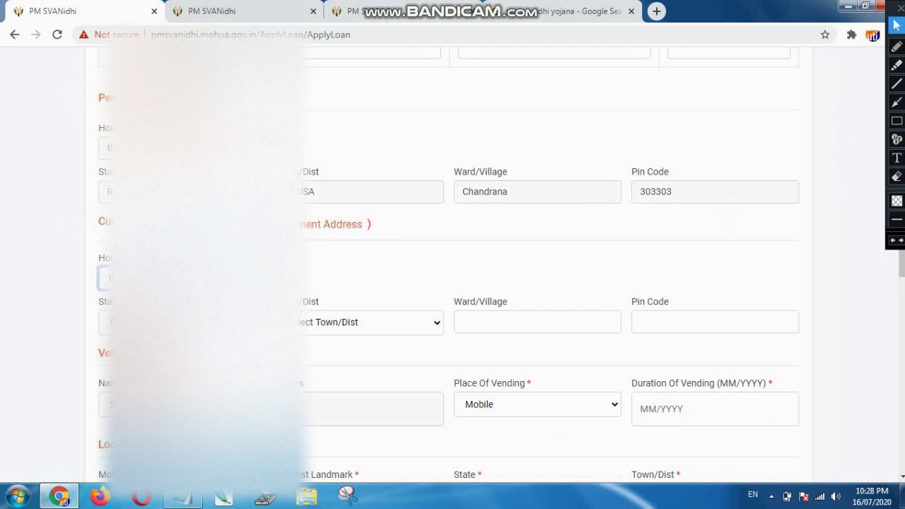
click(106, 323)
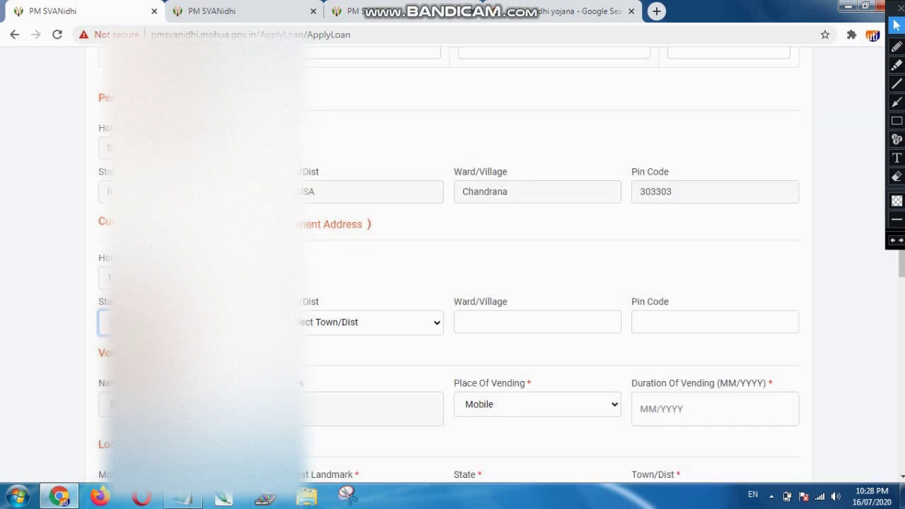
click(314, 320)
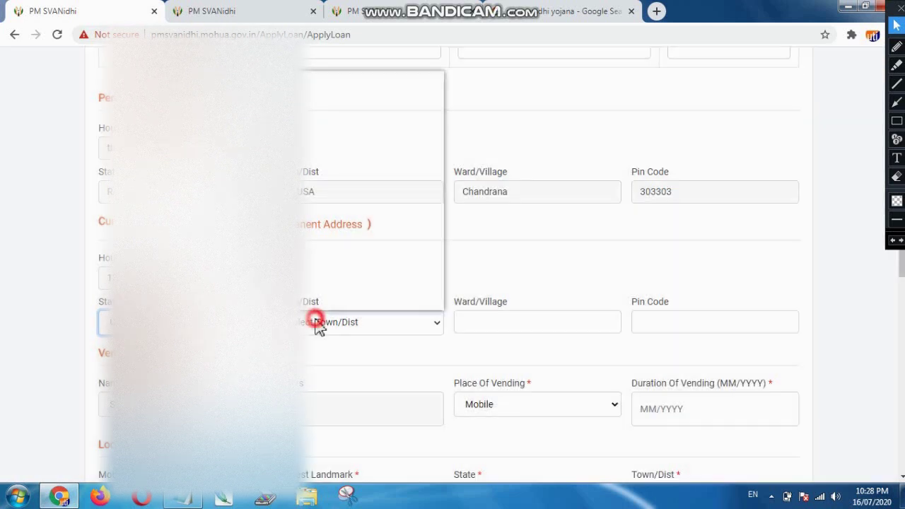
click(311, 243)
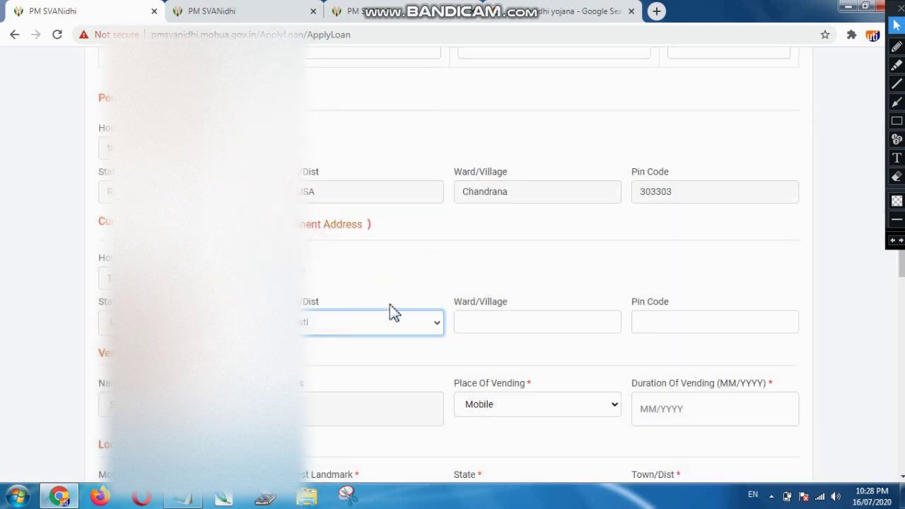
click(503, 320)
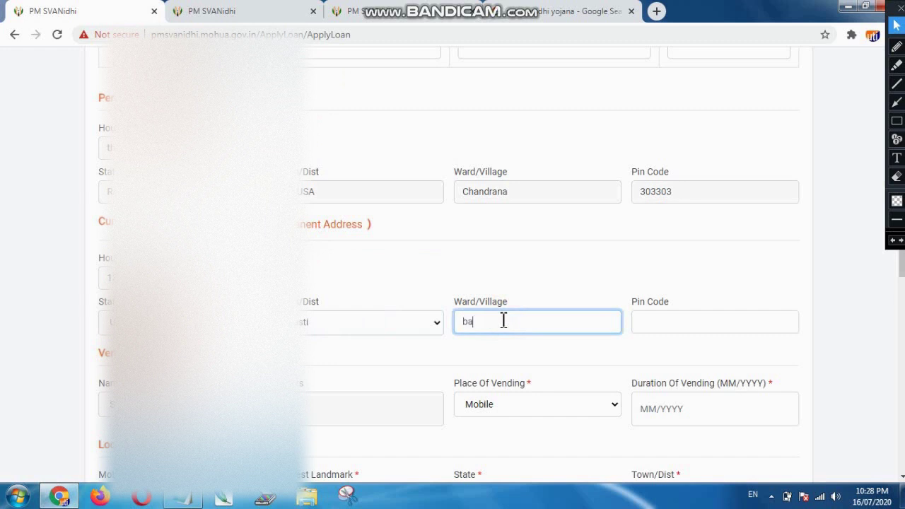
key(Tab)
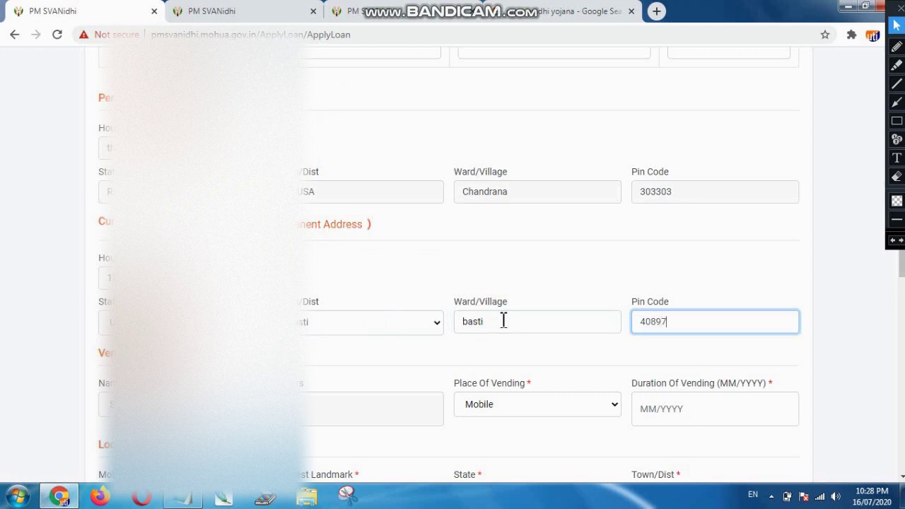
click(516, 309)
Choose the vending activity in the vending details and activate the required field beside it
scroll(515, 299, down, 2)
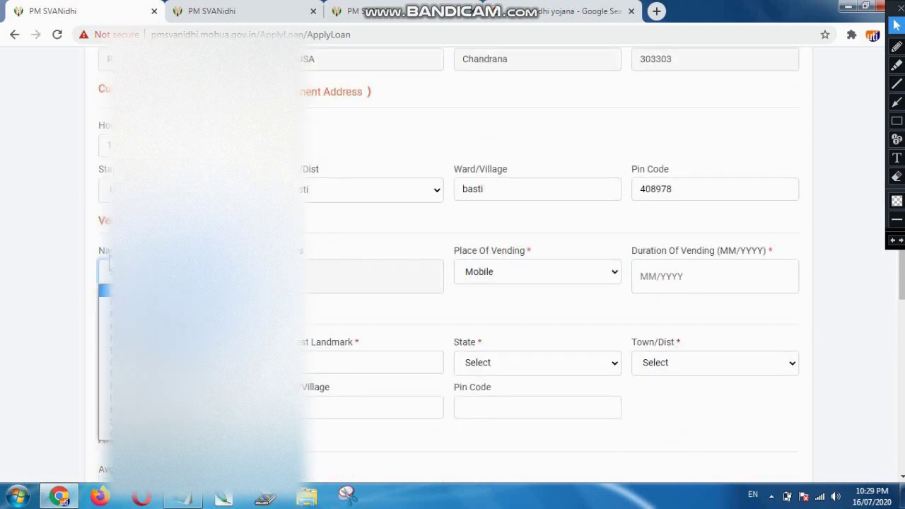
double_click(99, 221)
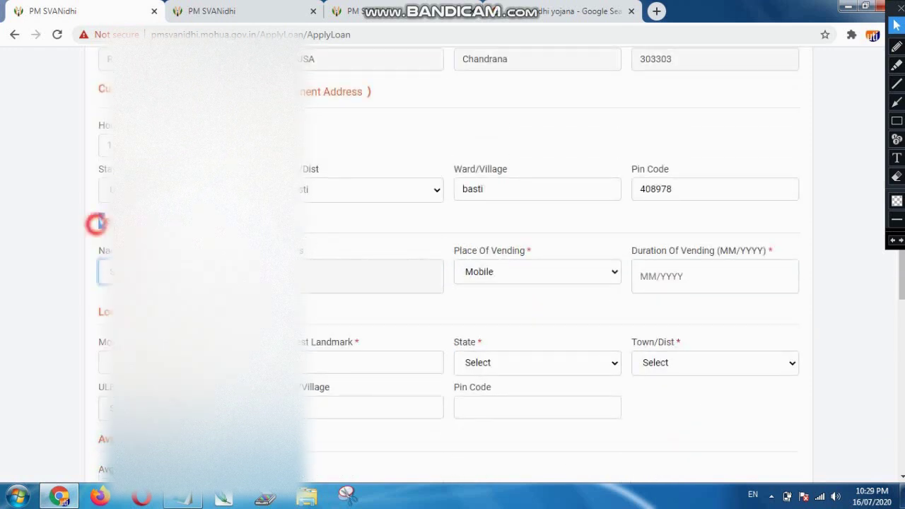
click(108, 259)
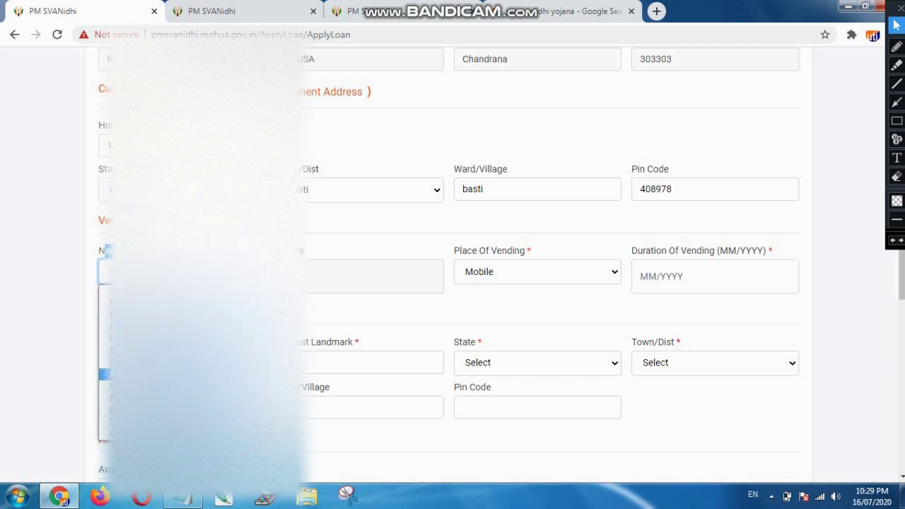
click(104, 434)
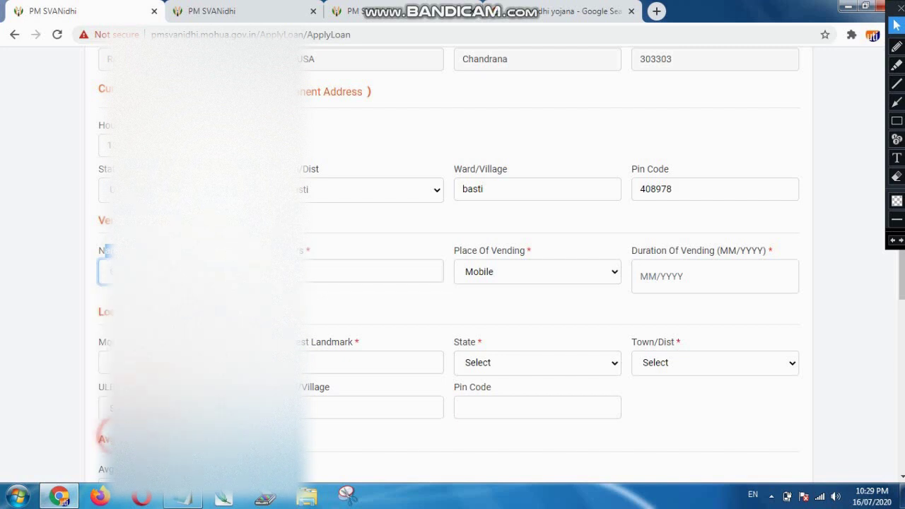
click(305, 271)
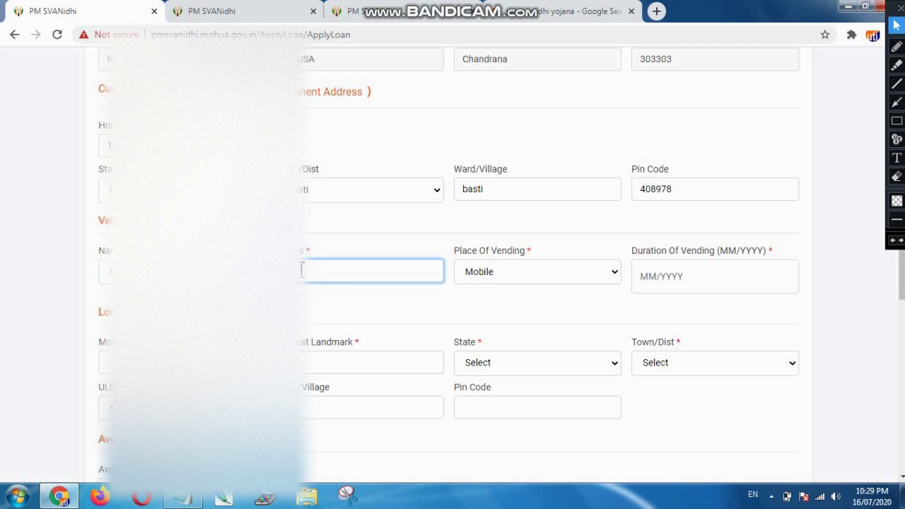
Set the place of vending to Mobile and the duration of vending to 03/2019
drag(454, 253, 556, 259)
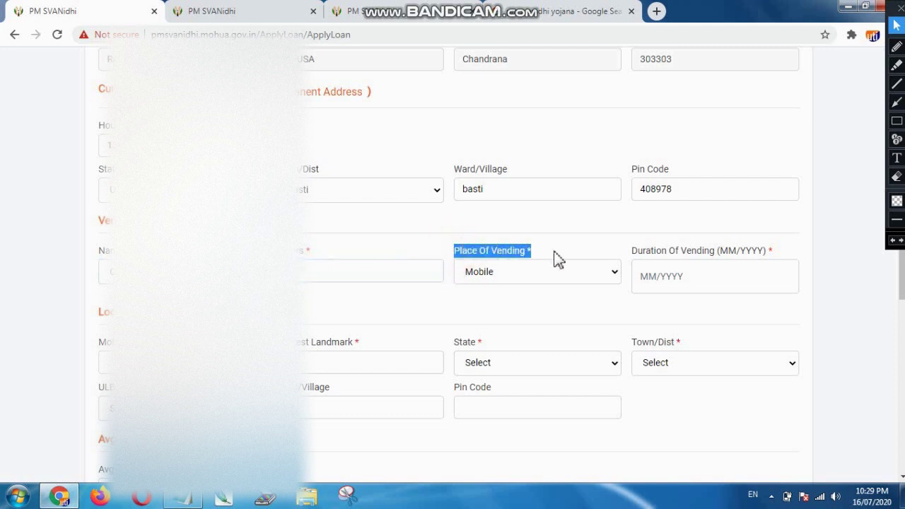
click(516, 276)
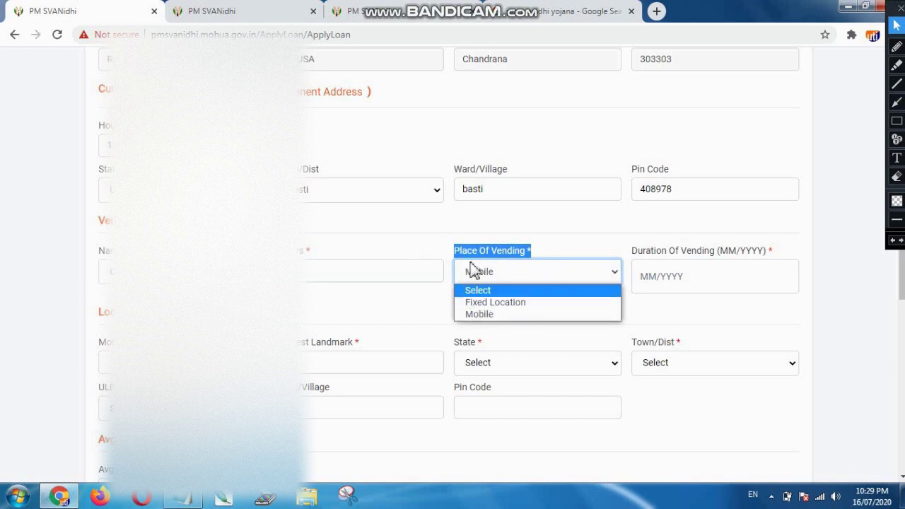
click(481, 315)
click(684, 276)
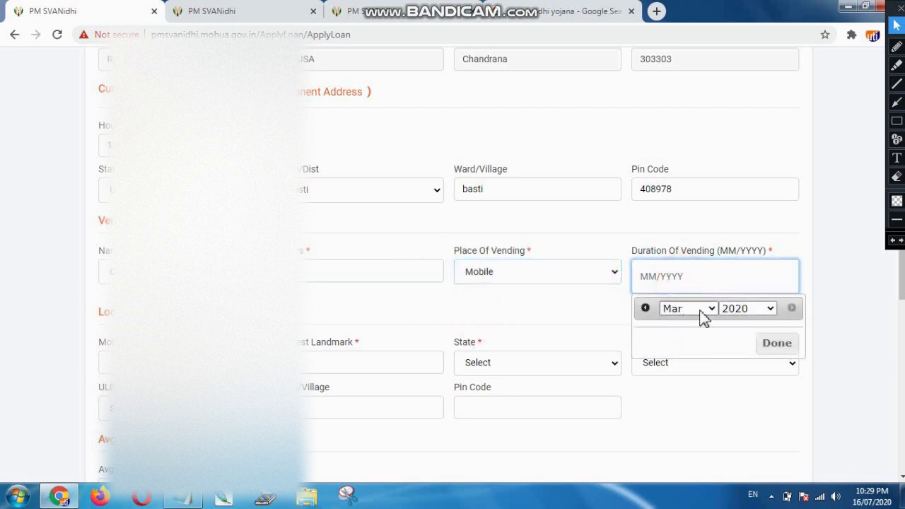
click(745, 308)
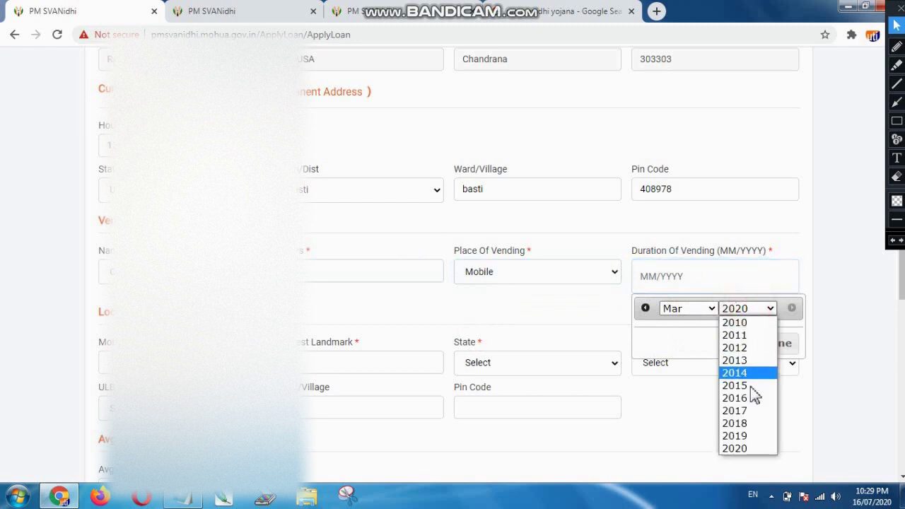
click(736, 437)
click(697, 310)
click(697, 310)
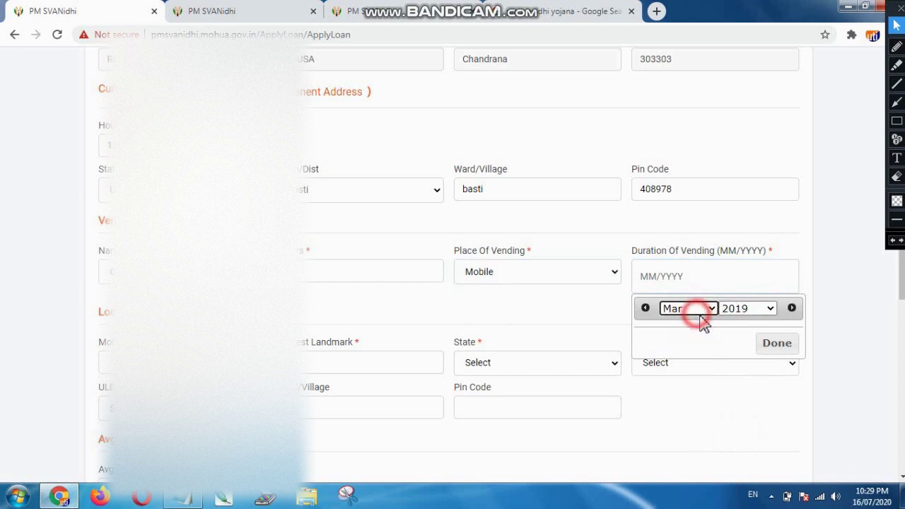
click(776, 346)
Fill in the first field of the vending location section and go to the nearest landmark field
scroll(743, 287, down, 1)
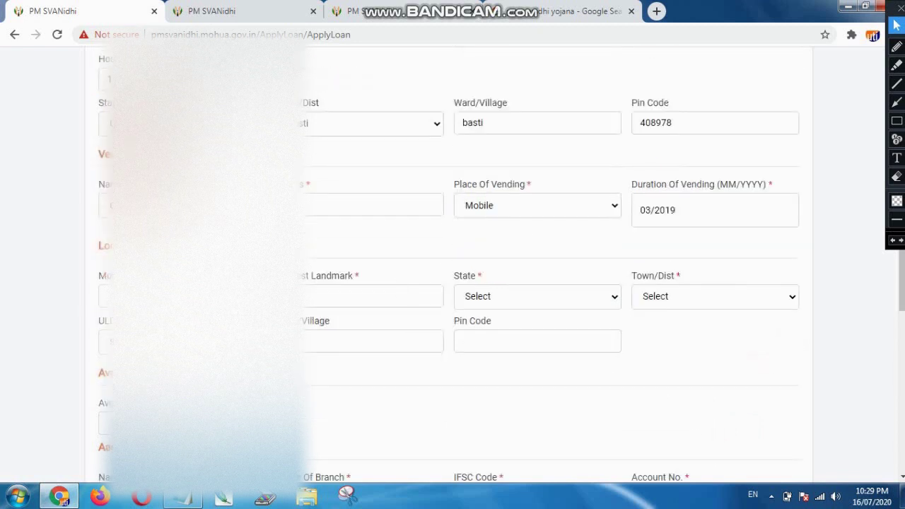
double_click(100, 247)
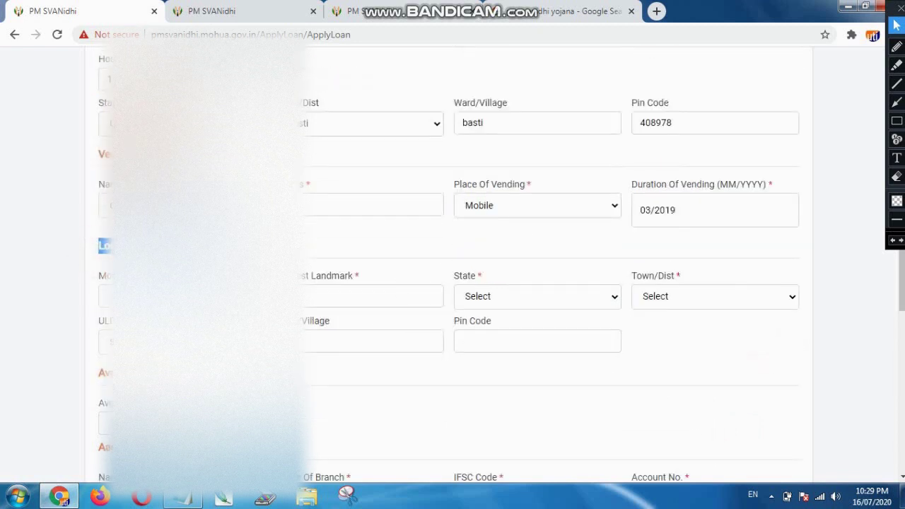
click(340, 253)
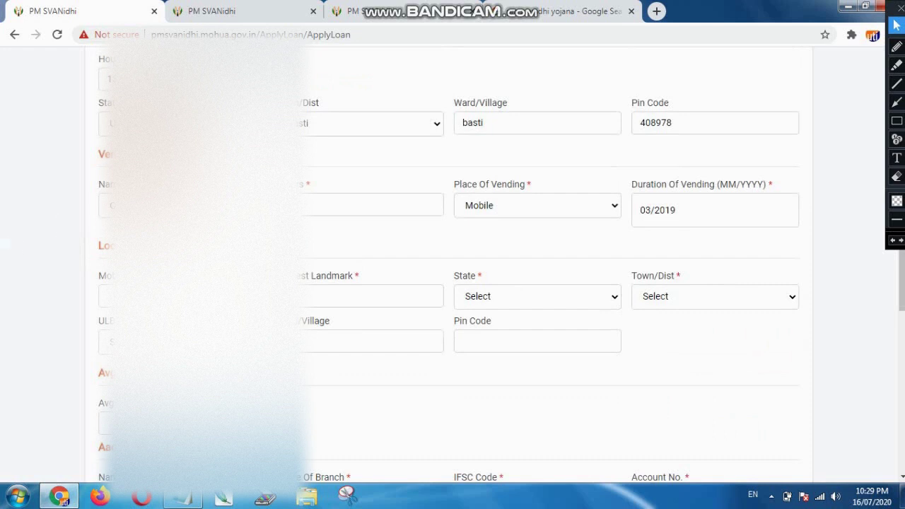
key(Tab)
text(9)
click(303, 297)
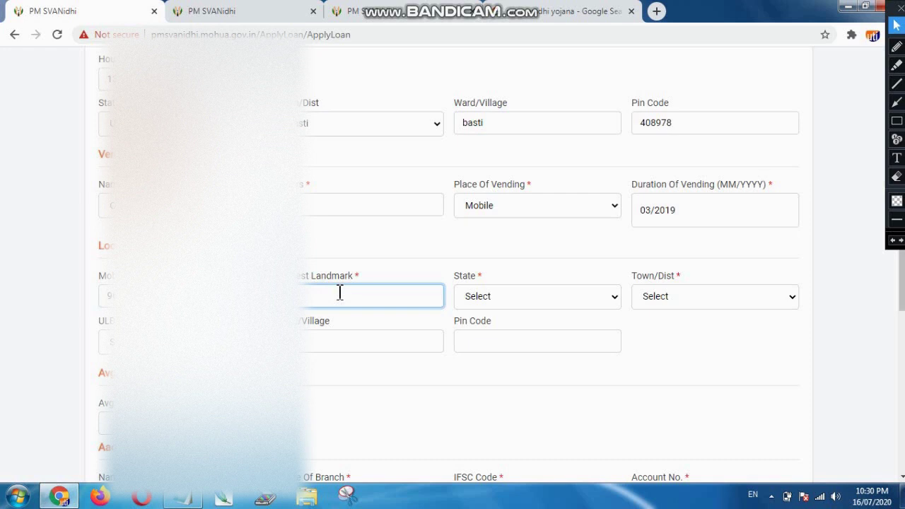
Set the vending location's state to UTTAR PRADESH and its town/district to Basti
click(491, 302)
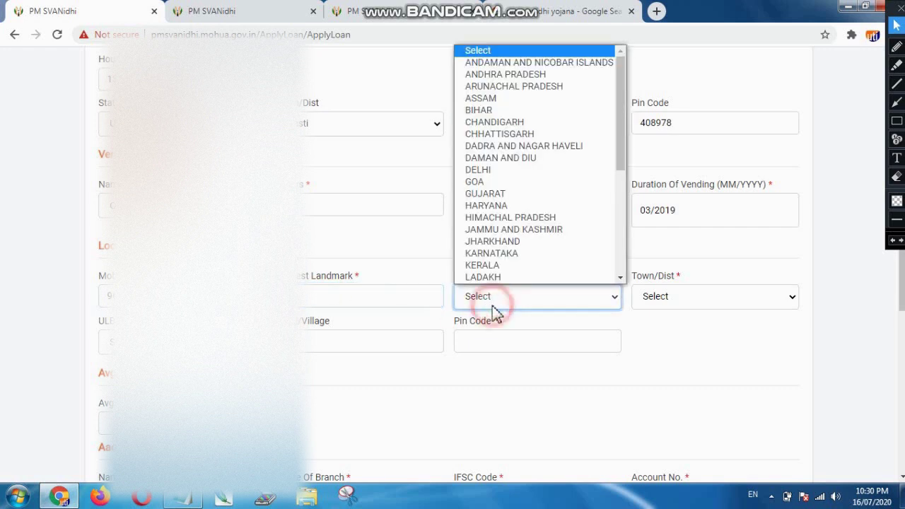
click(497, 295)
scroll(498, 290, down, 4)
scroll(499, 276, up, 2)
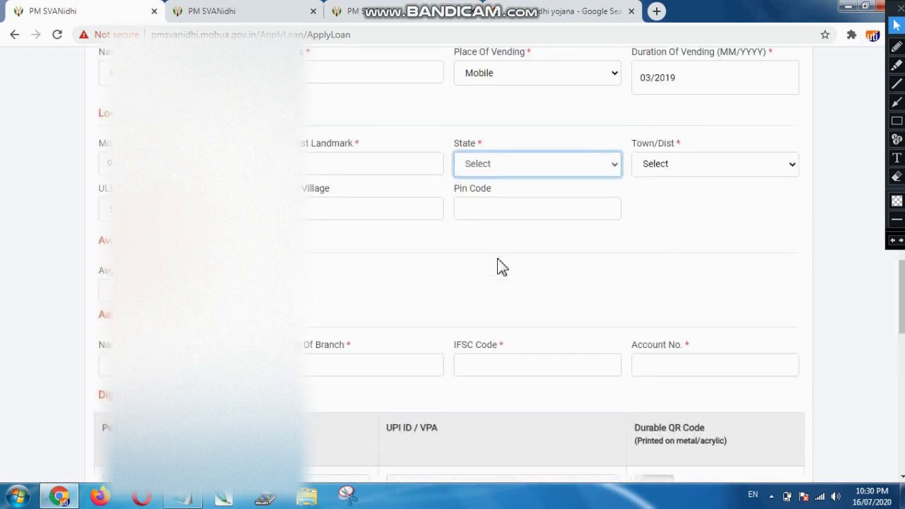
click(485, 167)
scroll(514, 317, down, 5)
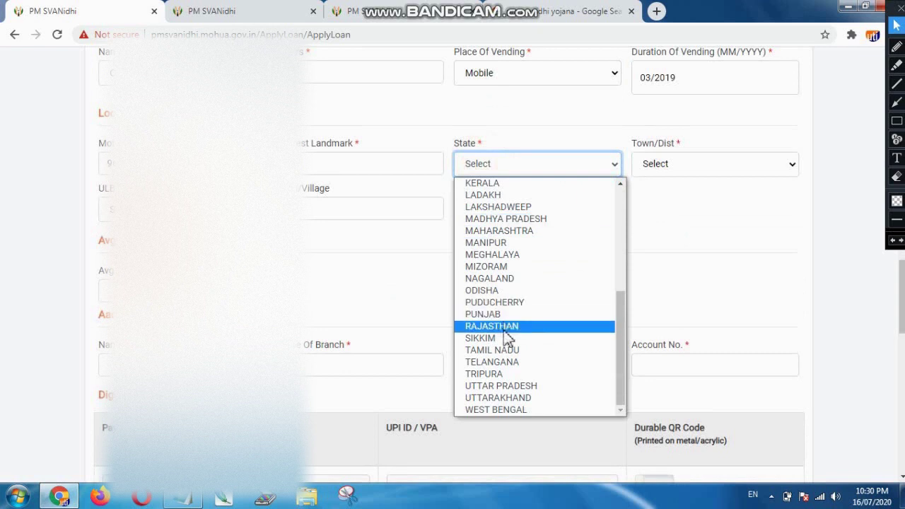
scroll(503, 334, up, 3)
scroll(505, 347, down, 3)
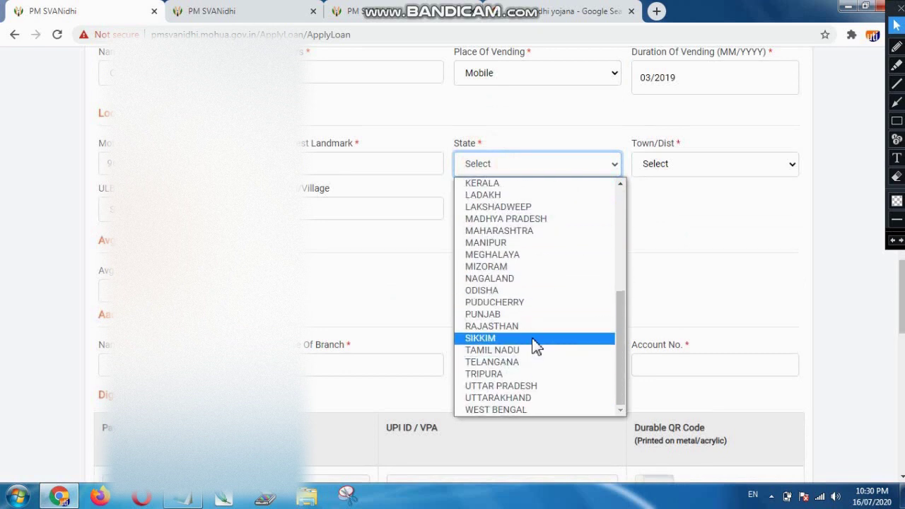
click(515, 387)
click(680, 164)
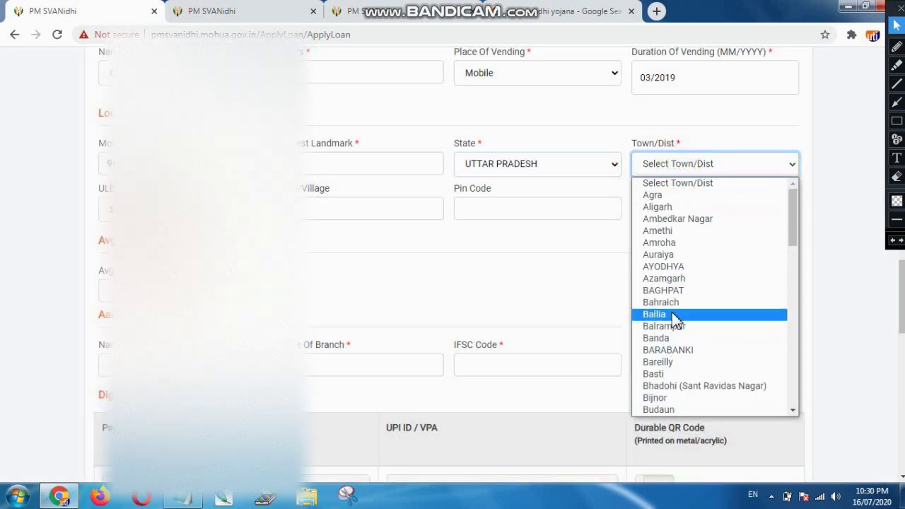
click(658, 374)
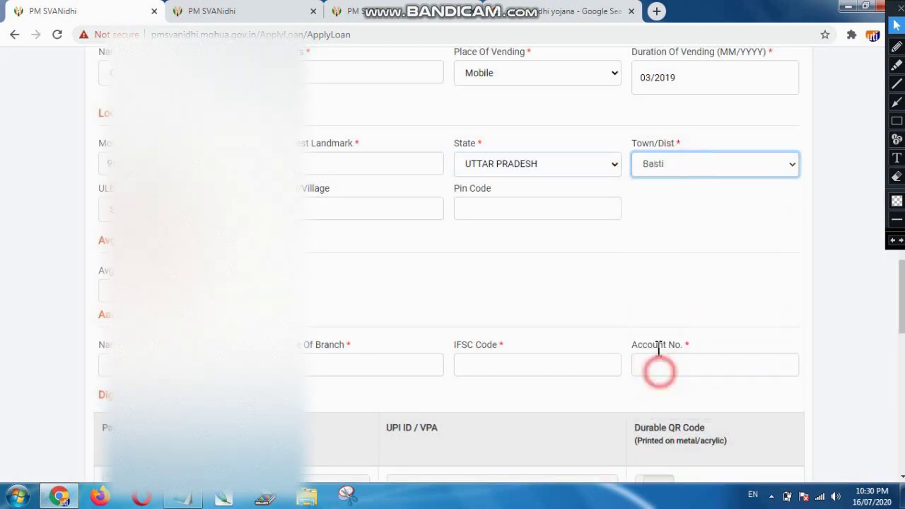
Choose the ULB for the vending location and go through the village and pin code fields
click(106, 210)
click(107, 205)
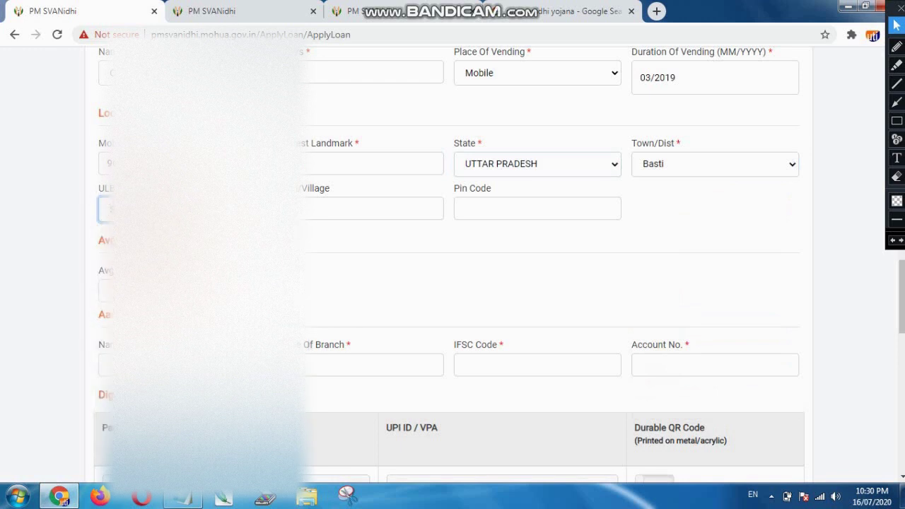
click(108, 207)
click(170, 331)
click(329, 207)
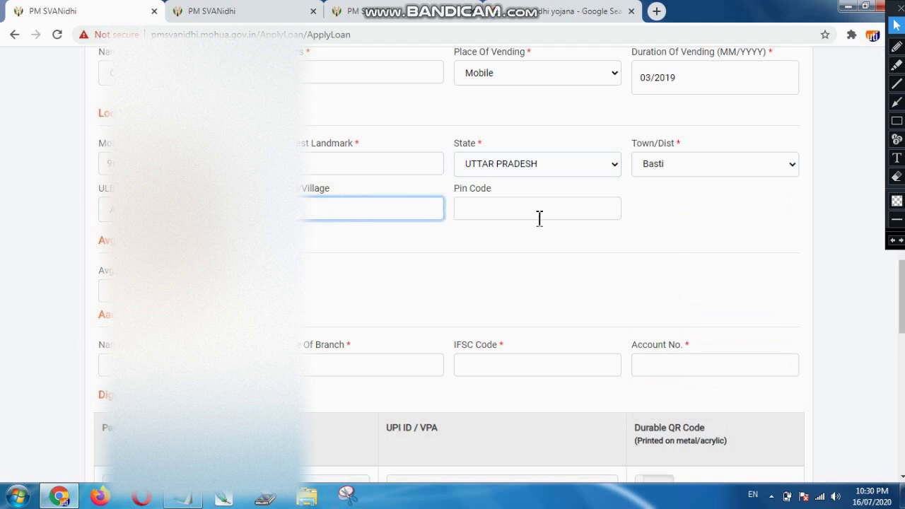
click(508, 207)
click(433, 227)
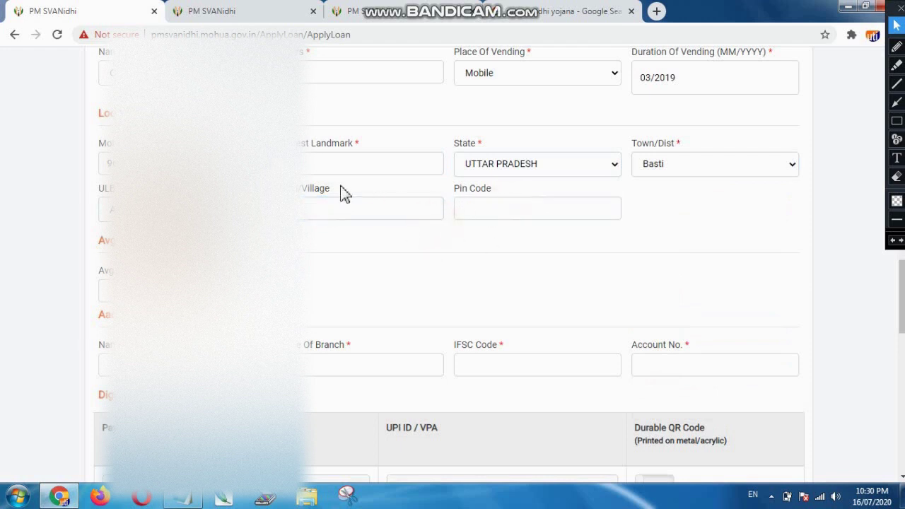
drag(300, 190, 479, 200)
click(505, 196)
Fill in the average sales amount in the section below the vending location
scroll(453, 262, down, 1)
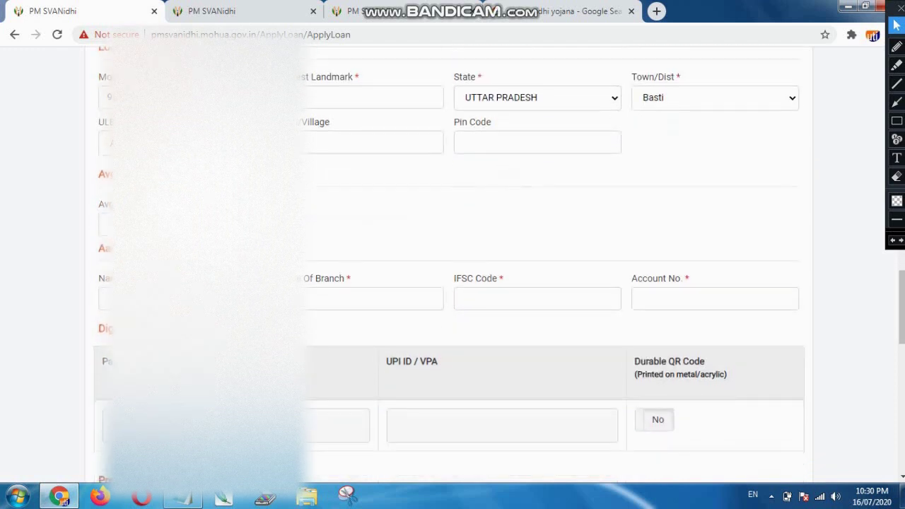
double_click(94, 173)
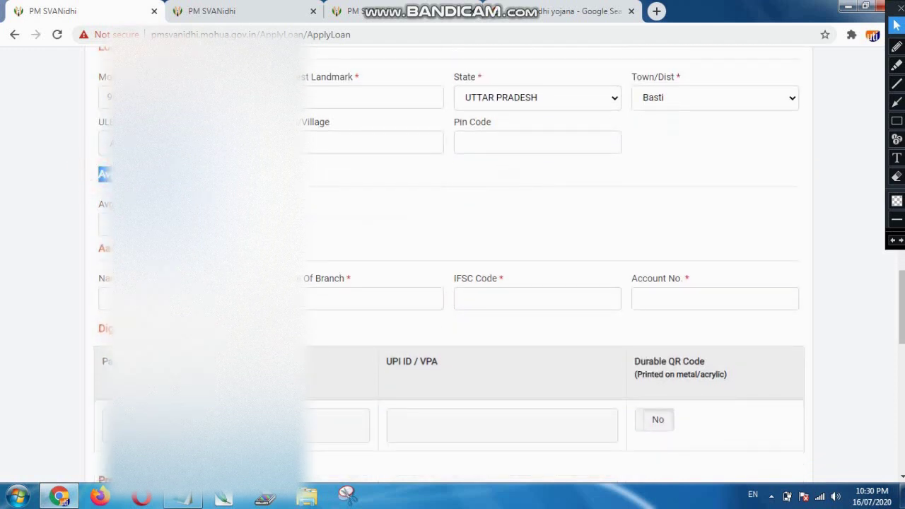
click(107, 225)
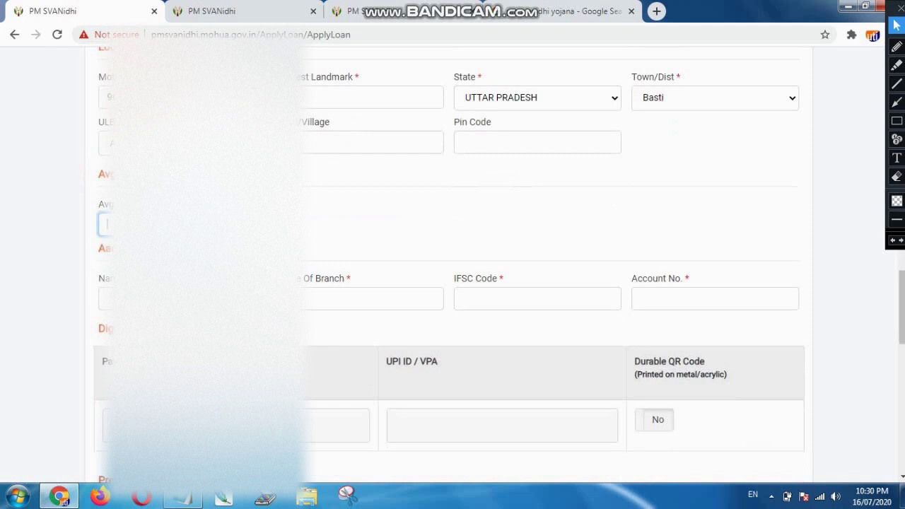
text(3)
Fill in the bank name and the branch name in the bank account details
double_click(100, 248)
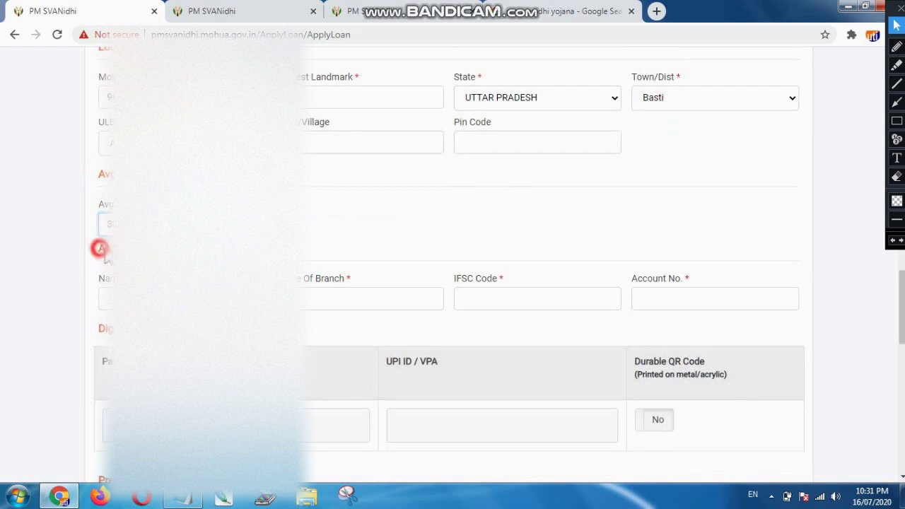
click(141, 244)
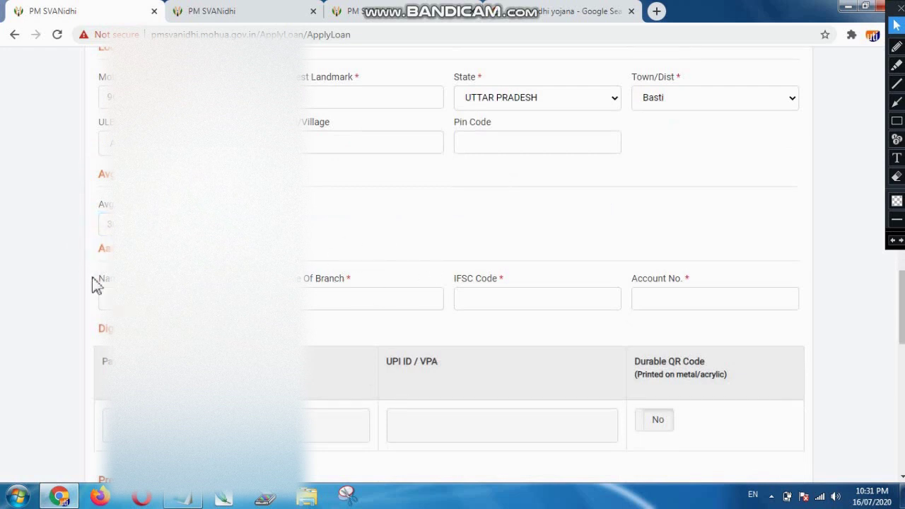
mouse_move(95, 278)
mouse_down()
mouse_move(615, 293)
mouse_move(724, 287)
mouse_up()
click(106, 299)
text(b)
click(348, 299)
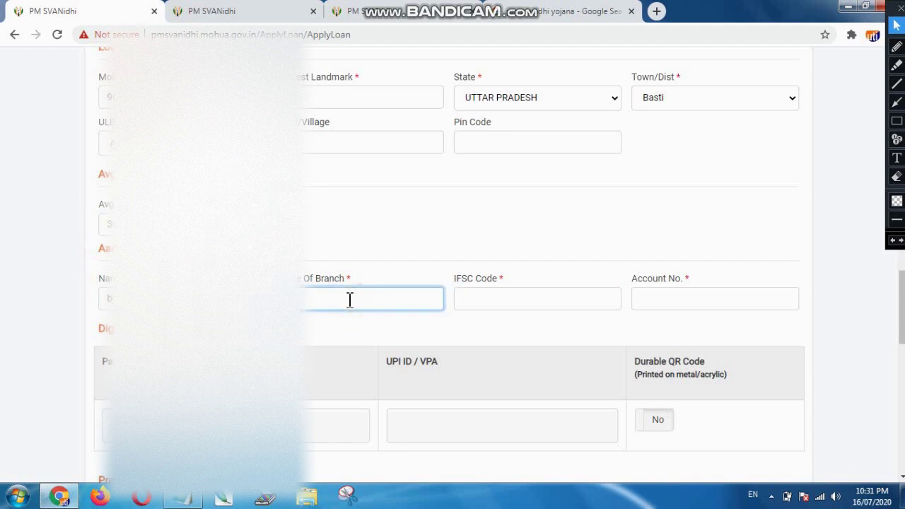
text(ur)
Set the IFSC code to BARB0BHDAUX and fill in the bank account number
click(485, 300)
text(B)
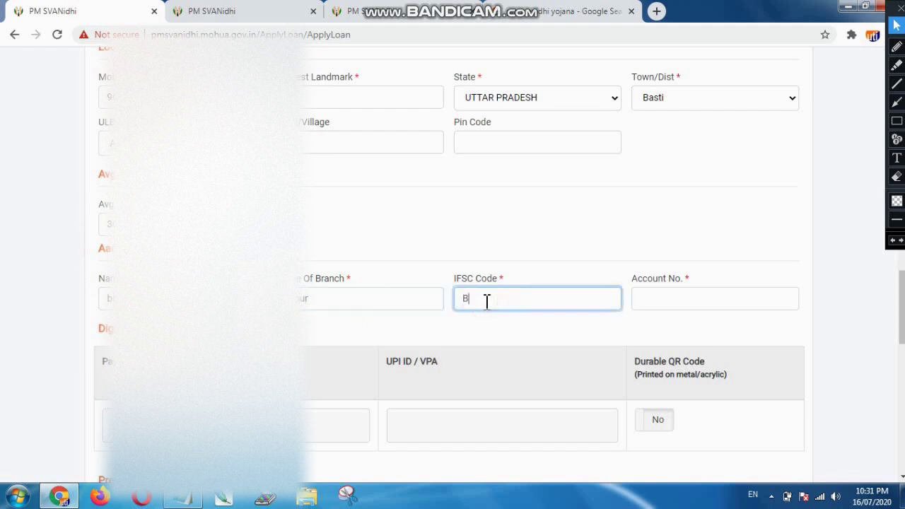
text(KI)
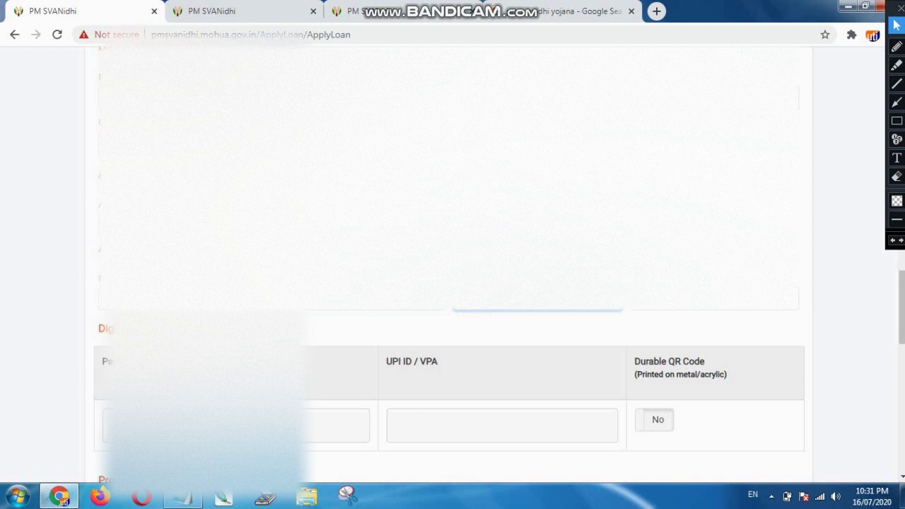
click(715, 298)
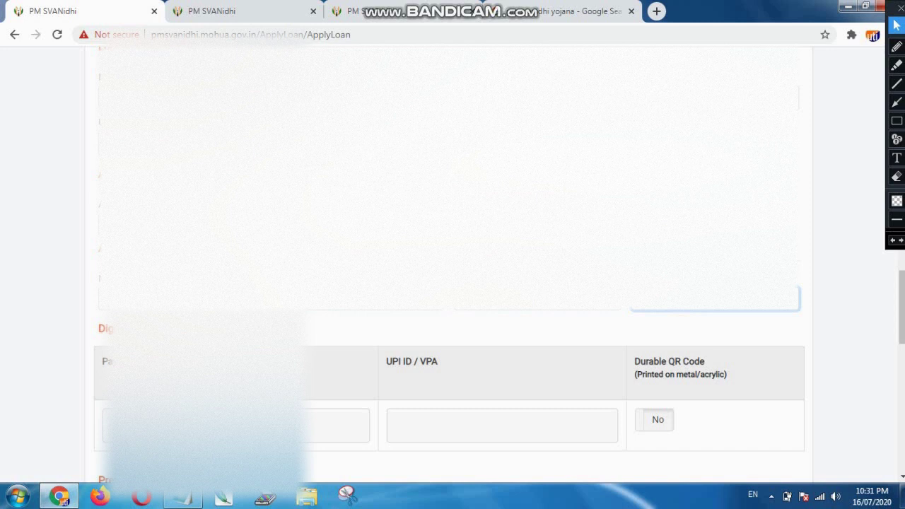
Check the scheme's Payment Aggregator page for the digital payment details and return to the loan application form
scroll(647, 313, down, 3)
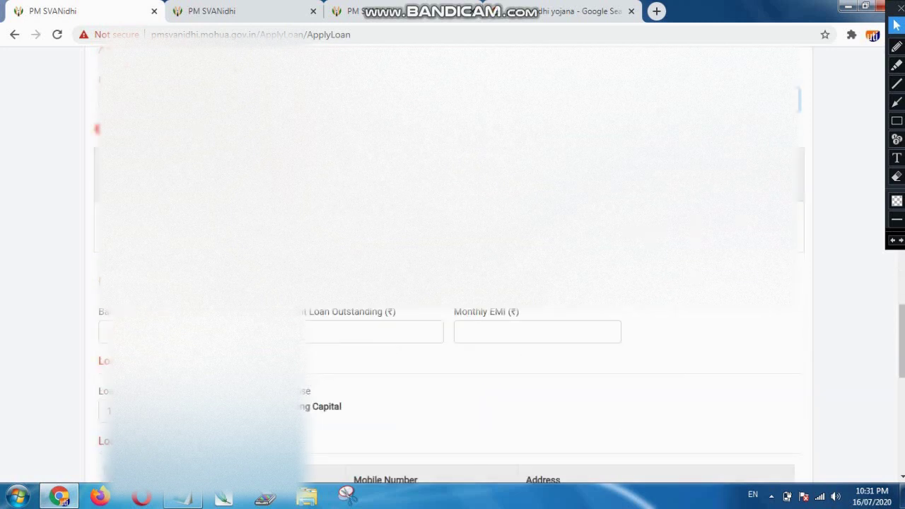
scroll(452, 269, up, 1)
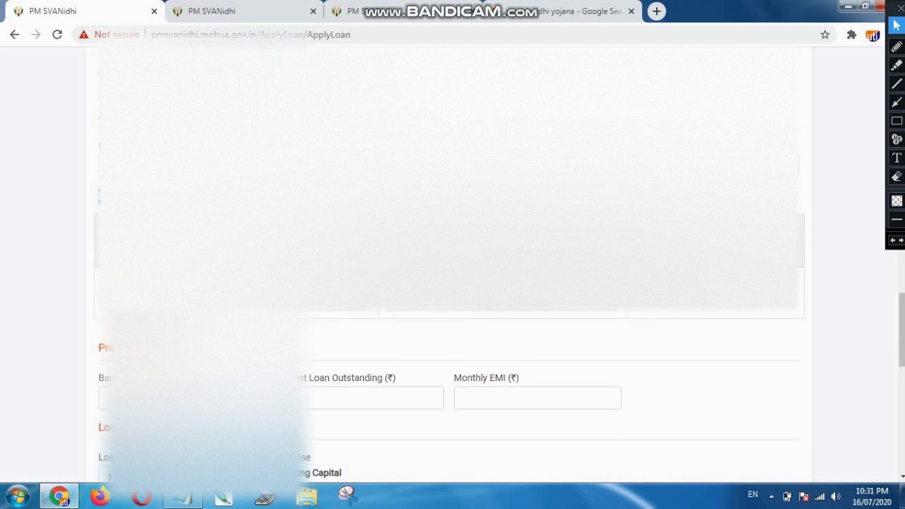
scroll(451, 392, down, 1)
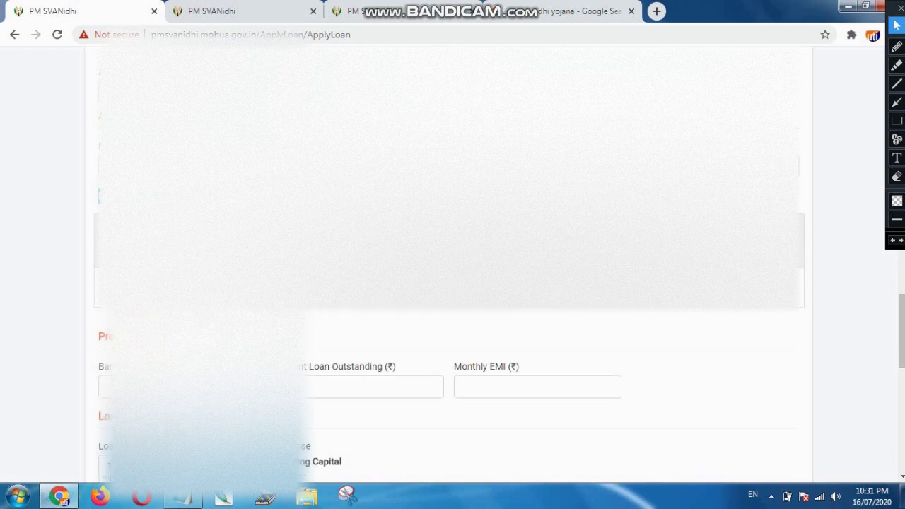
click(91, 235)
click(194, 19)
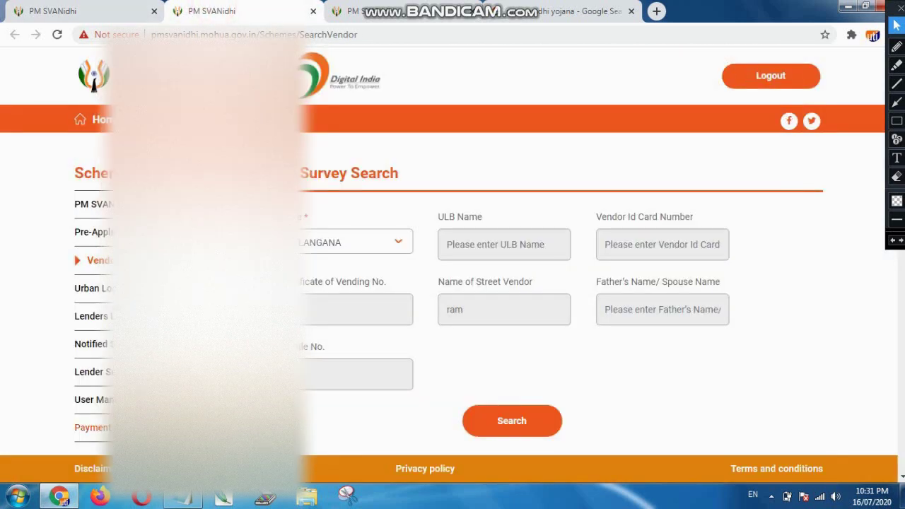
click(105, 429)
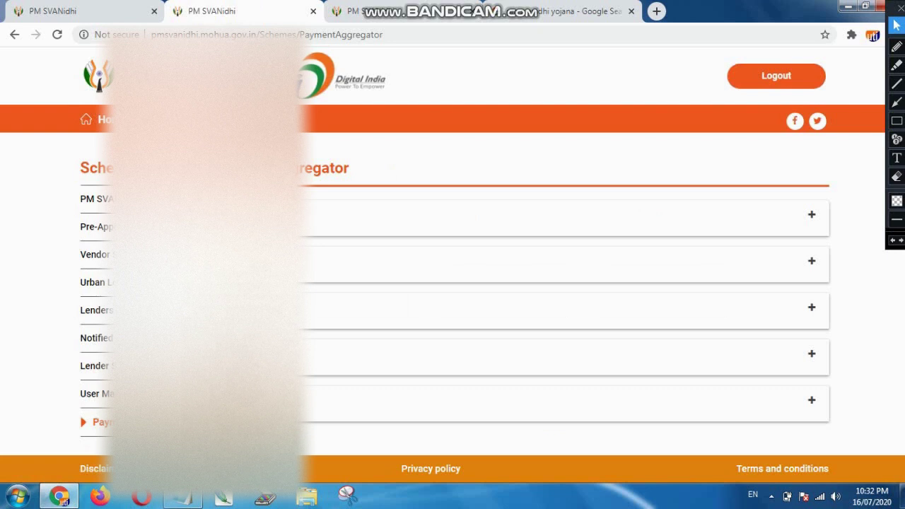
click(24, 7)
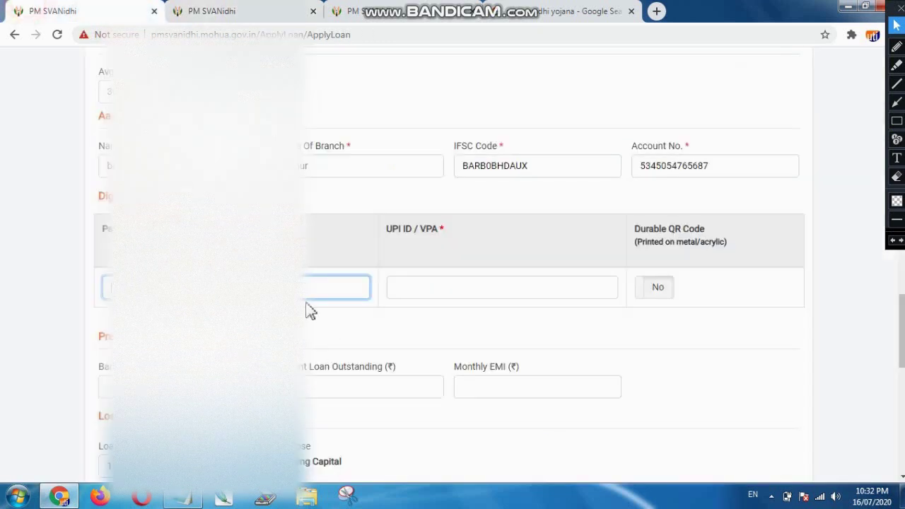
Set Durable QR Code to Yes in the digital payment details and look over the outstanding loan and monthly EMI fields
click(430, 286)
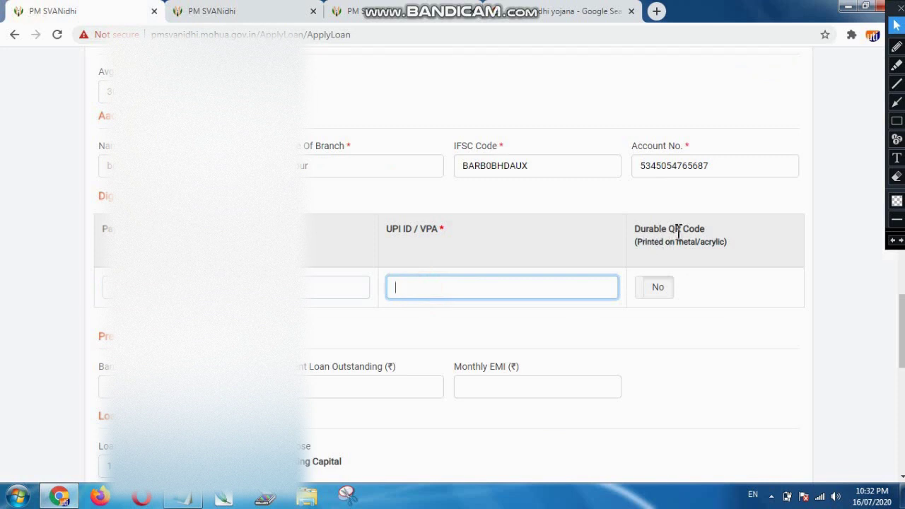
click(661, 288)
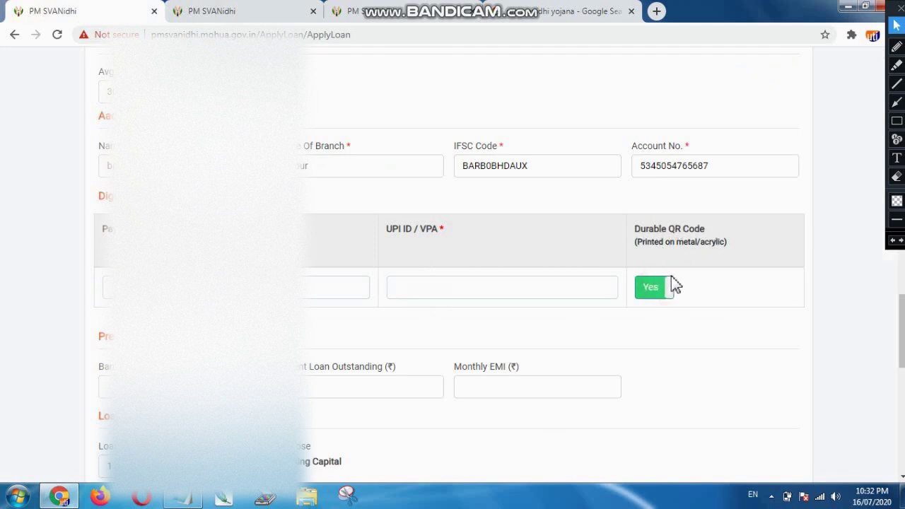
scroll(672, 279, down, 1)
click(95, 269)
double_click(95, 269)
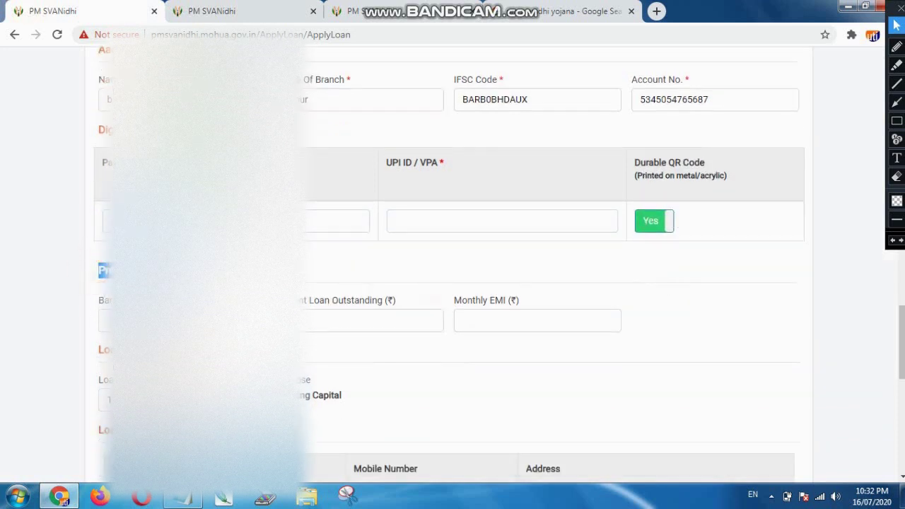
drag(99, 300, 568, 312)
Clear the loan amount in the loan details and enter it again
scroll(524, 311, down, 2)
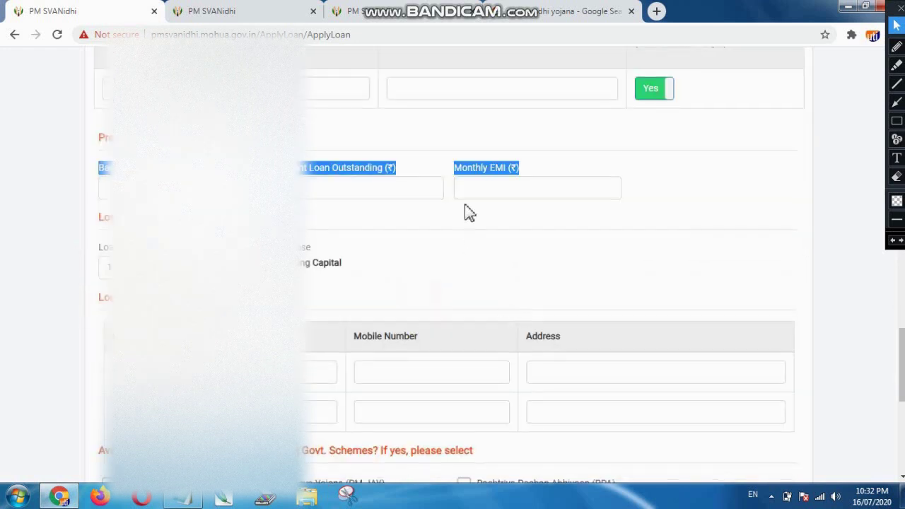
click(105, 215)
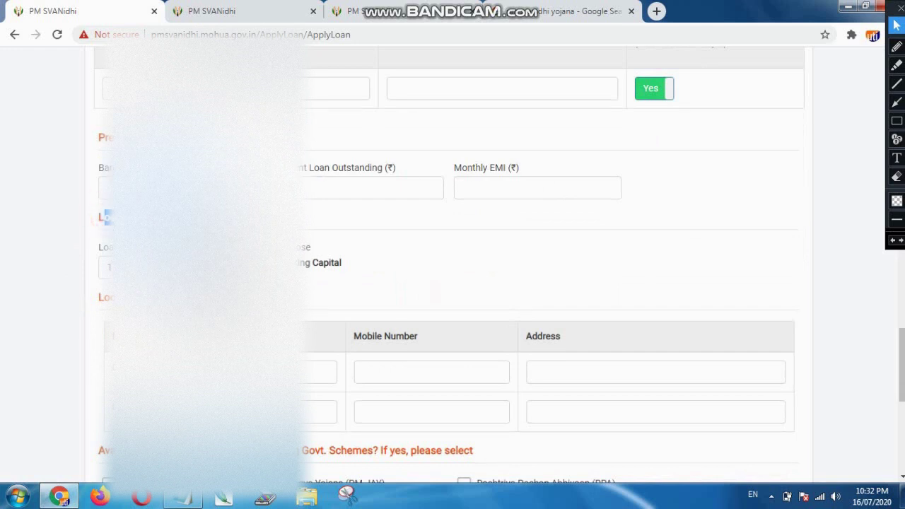
click(113, 267)
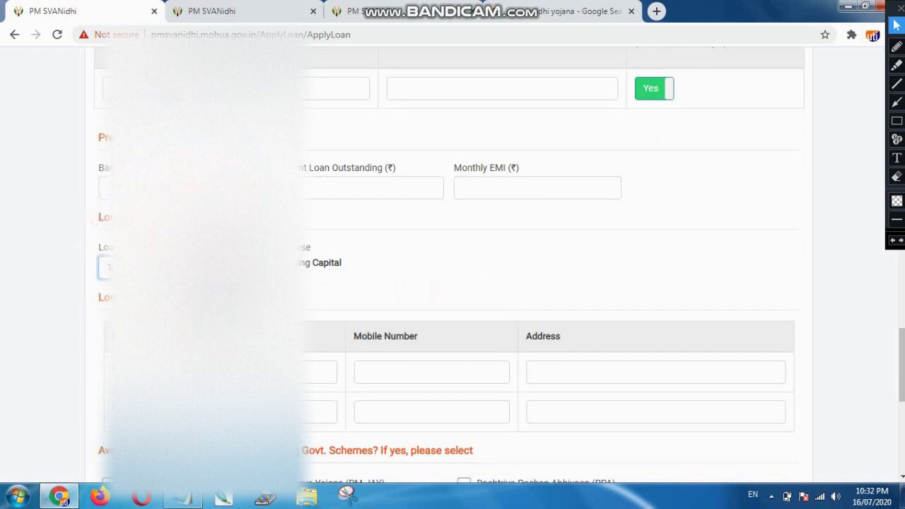
key(BackSpace)
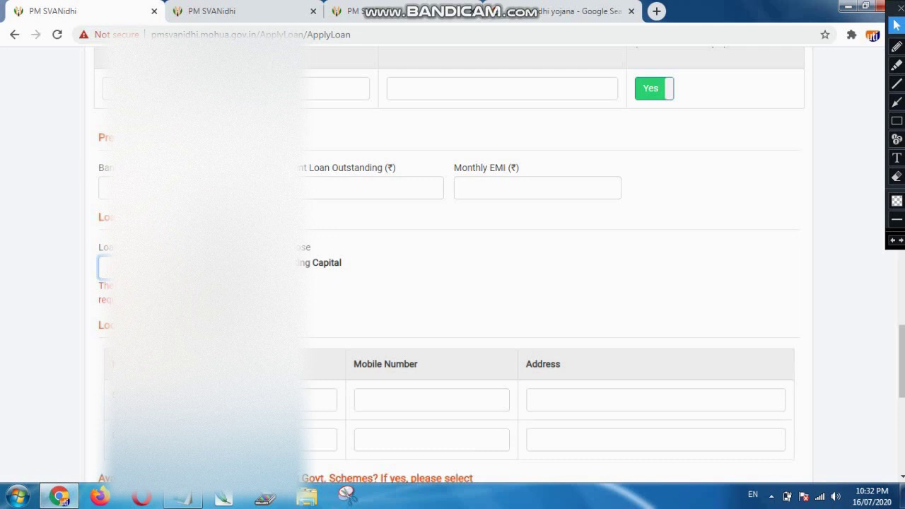
text(1)
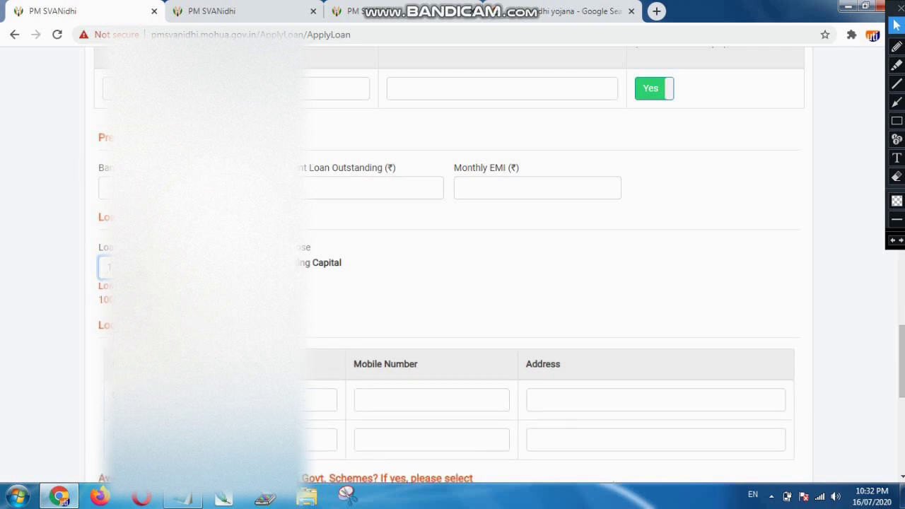
key(Tab)
click(102, 267)
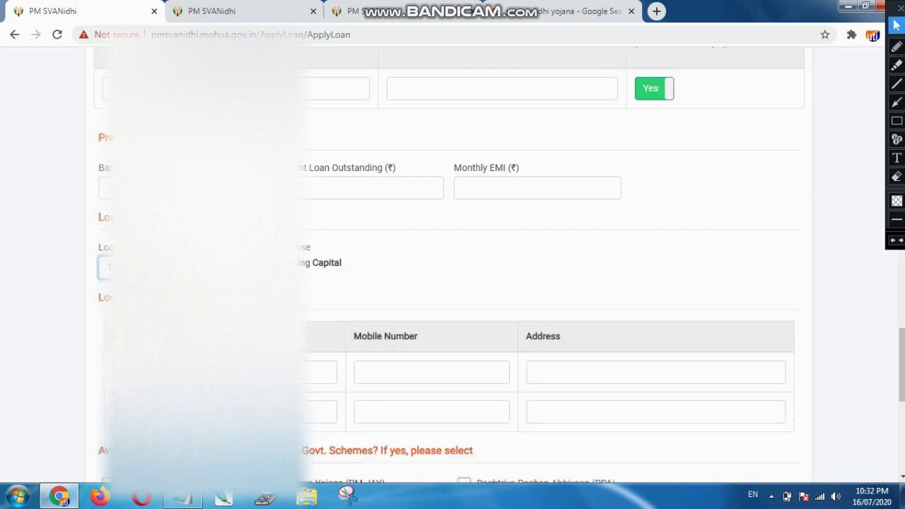
click(341, 252)
Go through the first reference row's name, mobile number and address fields
scroll(394, 236, down, 1)
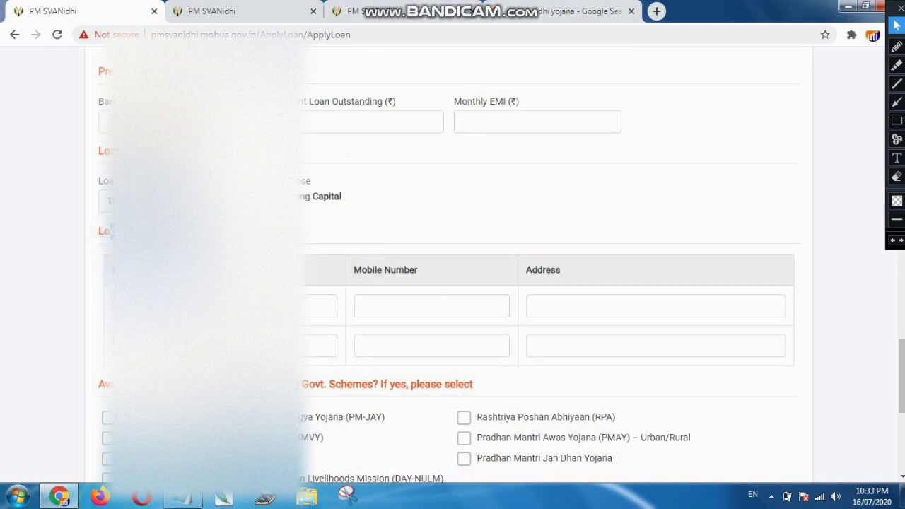
click(247, 306)
click(418, 307)
click(589, 308)
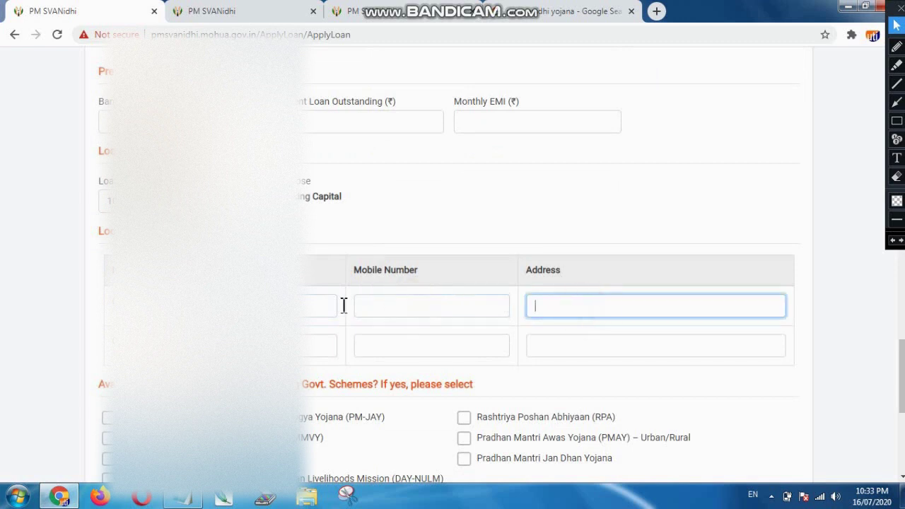
Examine the list of government schemes that can be selected and the remaining fields at the end of the form
scroll(388, 297, down, 2)
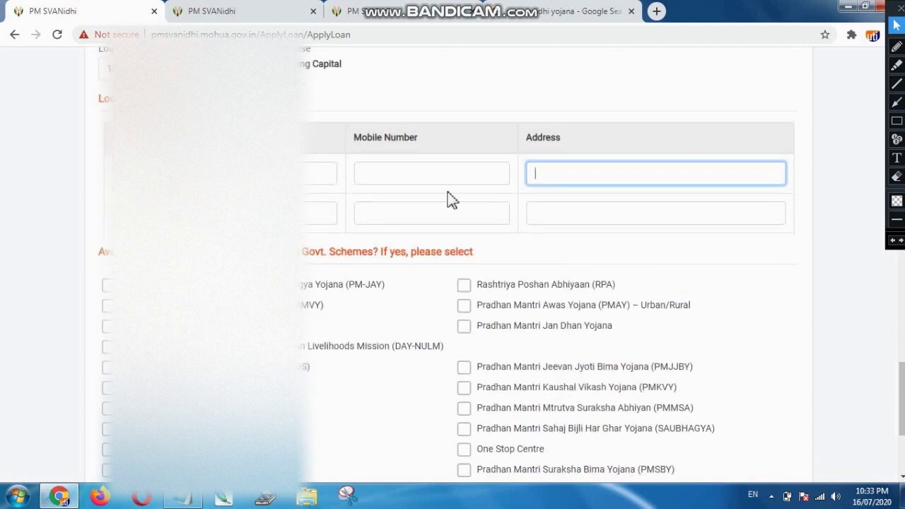
scroll(424, 200, down, 1)
click(104, 183)
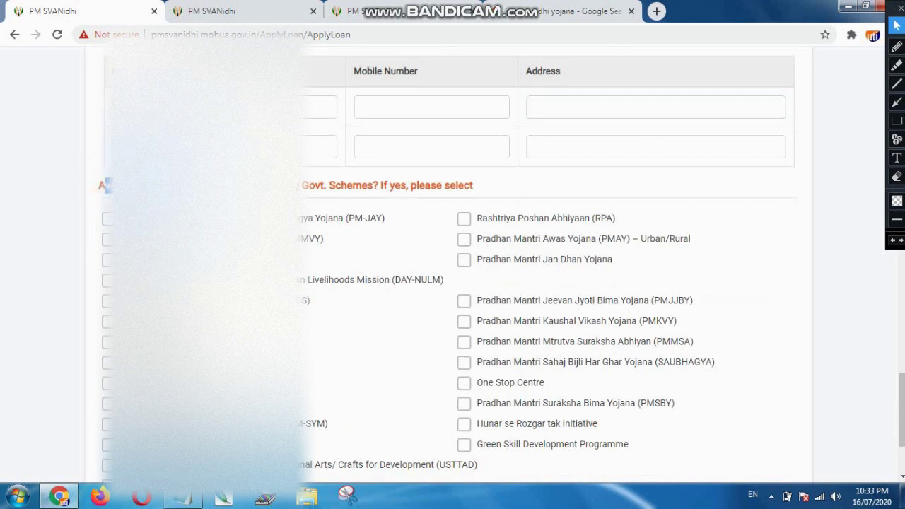
drag(103, 183, 355, 287)
scroll(388, 390, down, 2)
scroll(355, 287, up, 1)
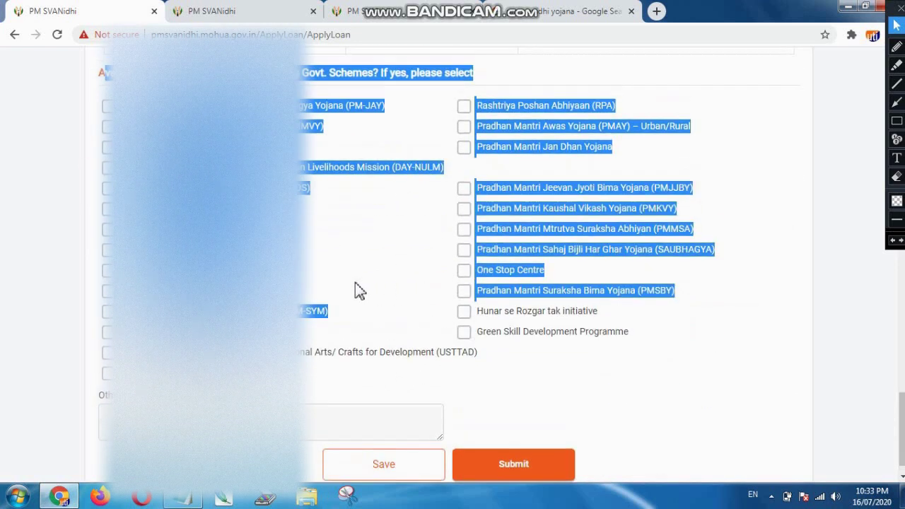
click(354, 285)
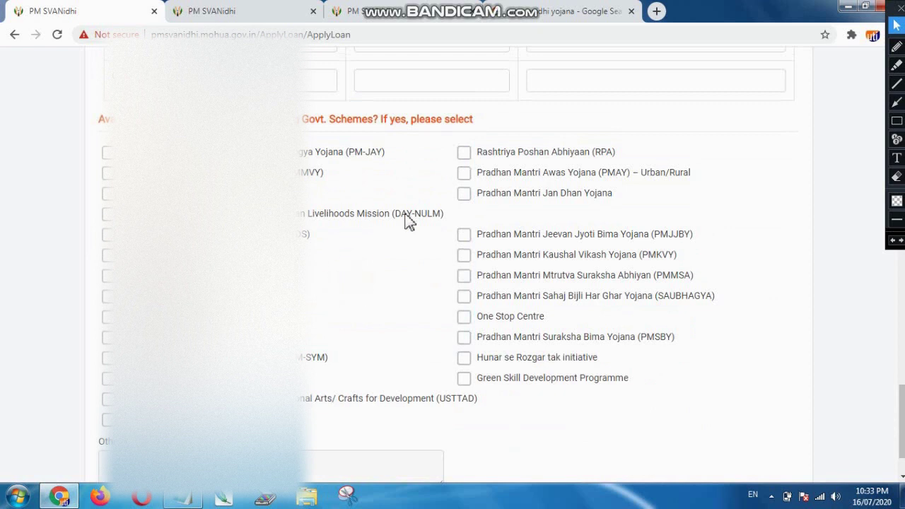